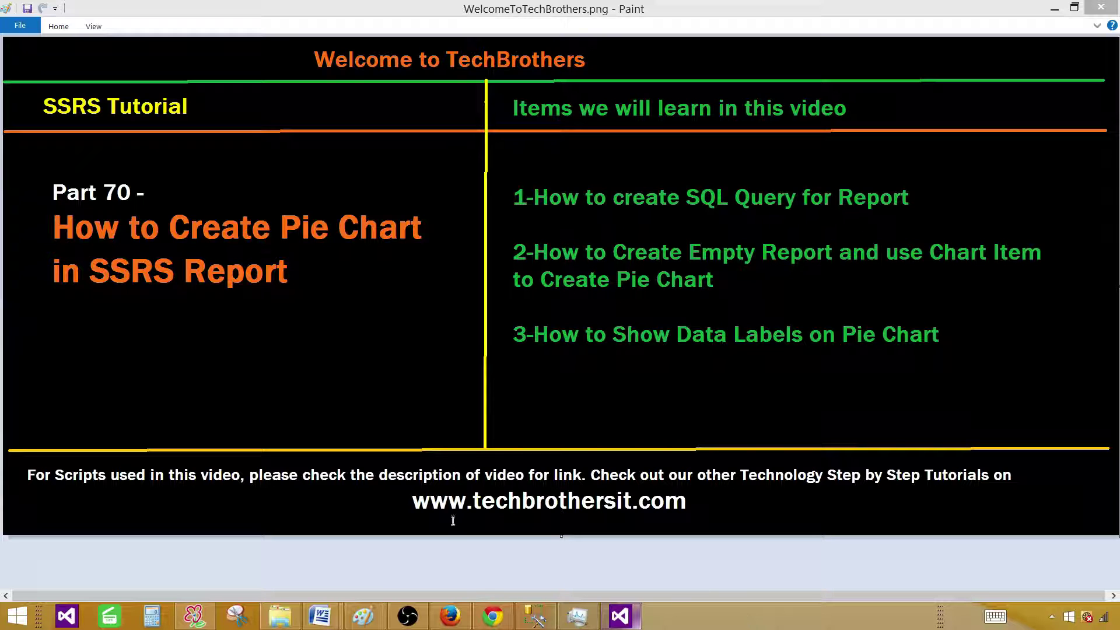
left_click(536, 616)
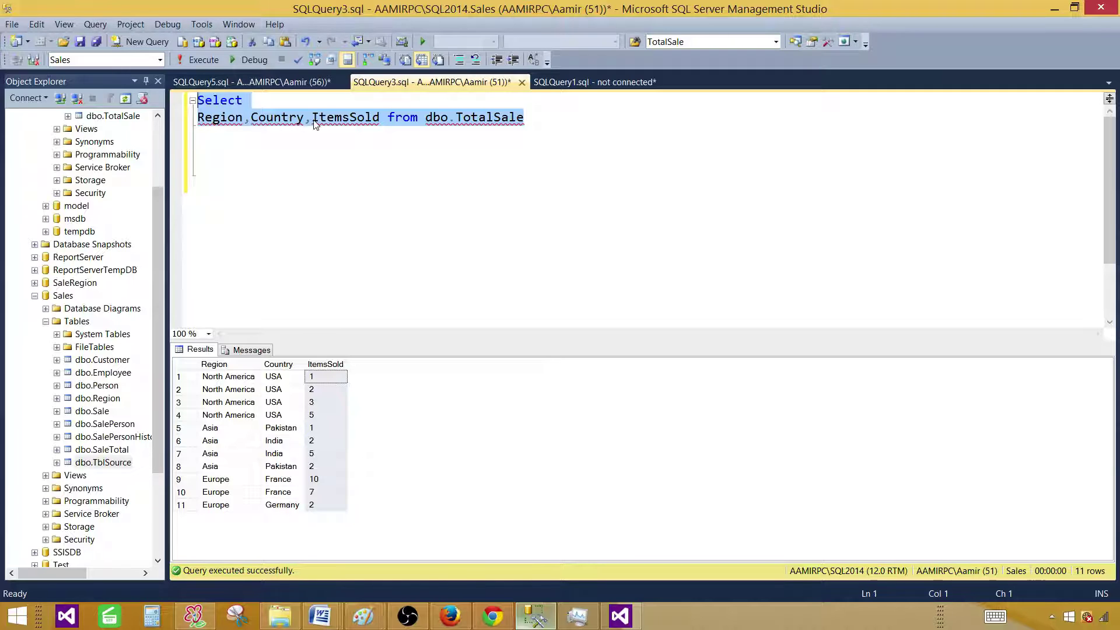
mouse_move(436, 122)
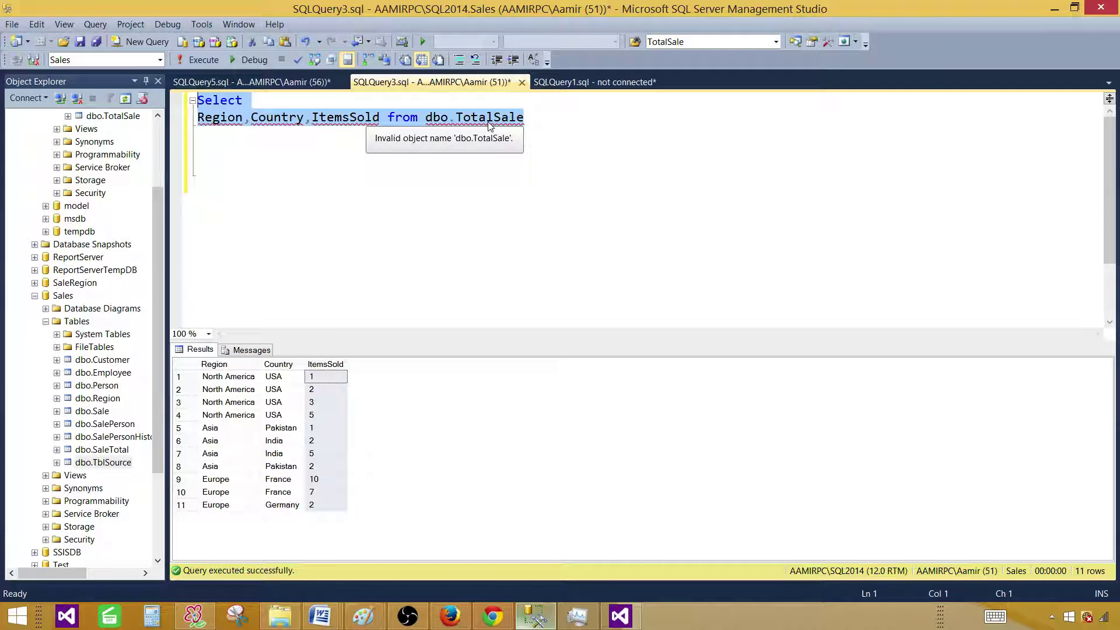
left_click_drag(232, 377, 227, 508)
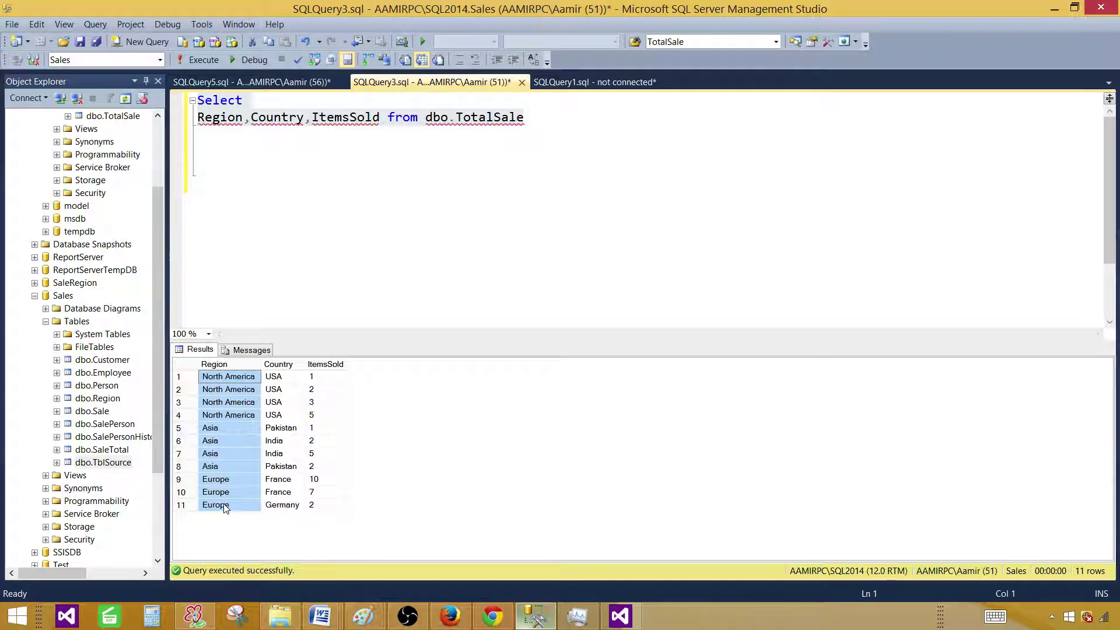
left_click_drag(293, 379, 284, 510)
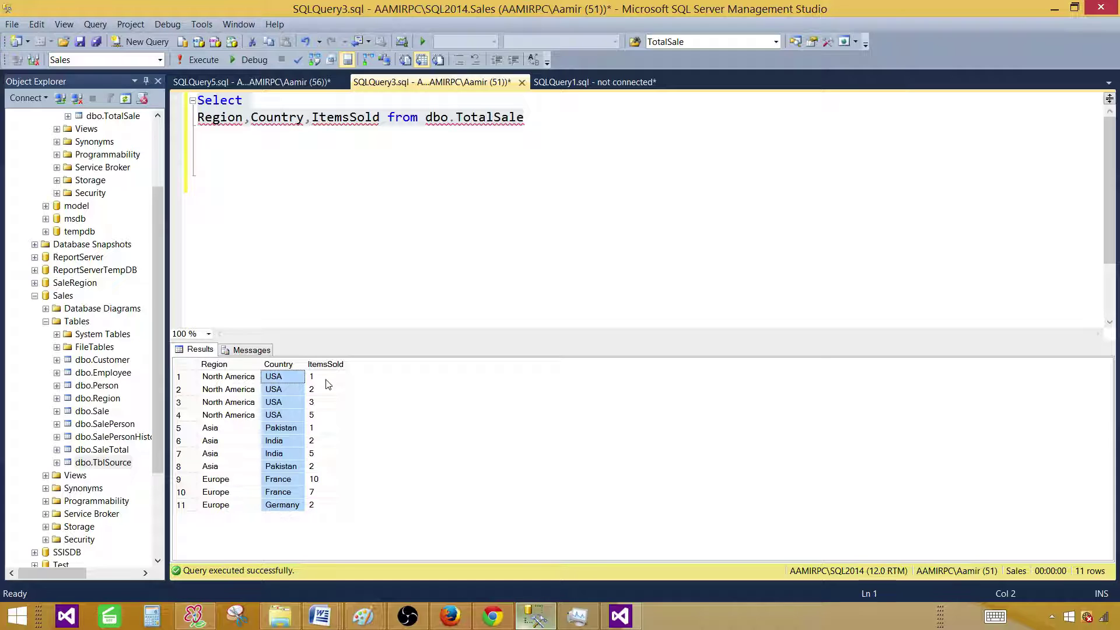
left_click_drag(327, 380, 325, 507)
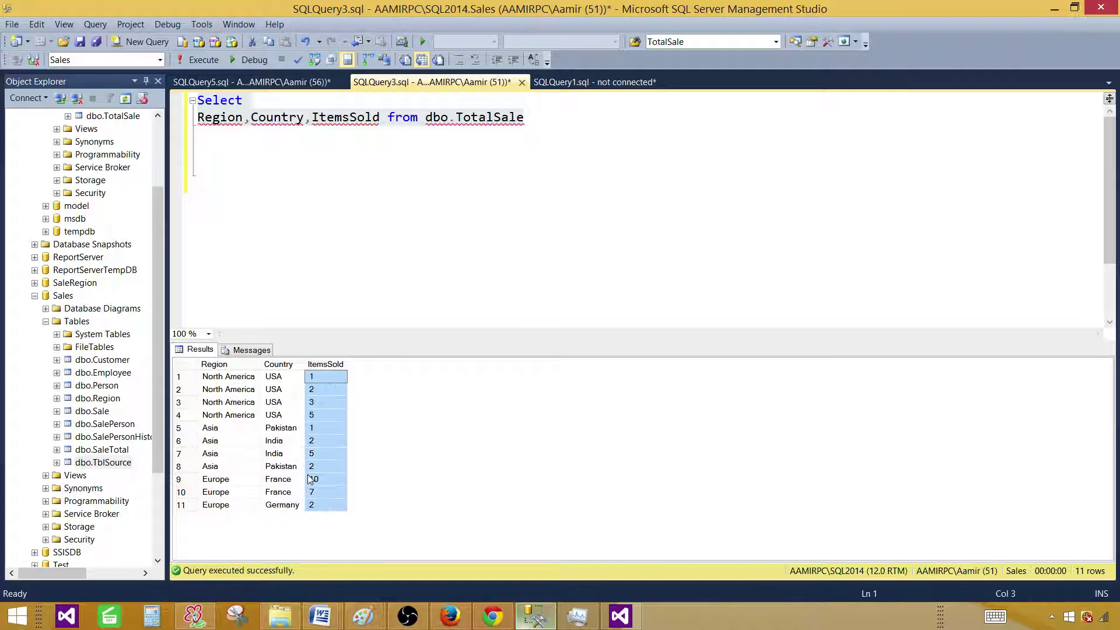
left_click_drag(530, 133, 197, 99)
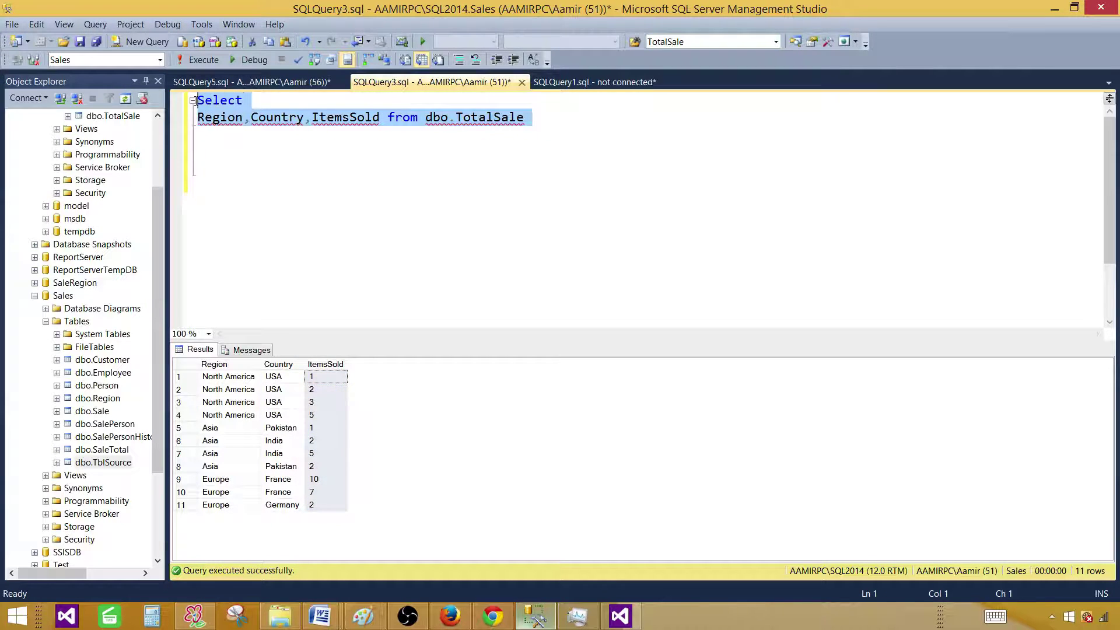
right_click(236, 100)
Copy the sales query, then check the shared Sales data source's connection server without changing it
left_click(253, 142)
left_click(619, 616)
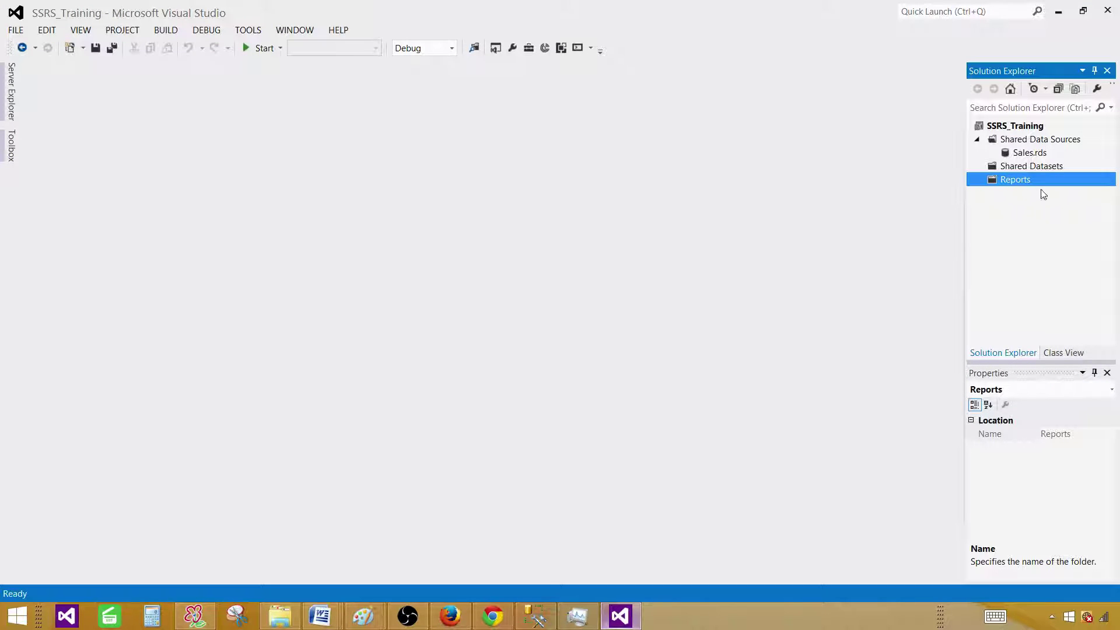
double_click(1013, 151)
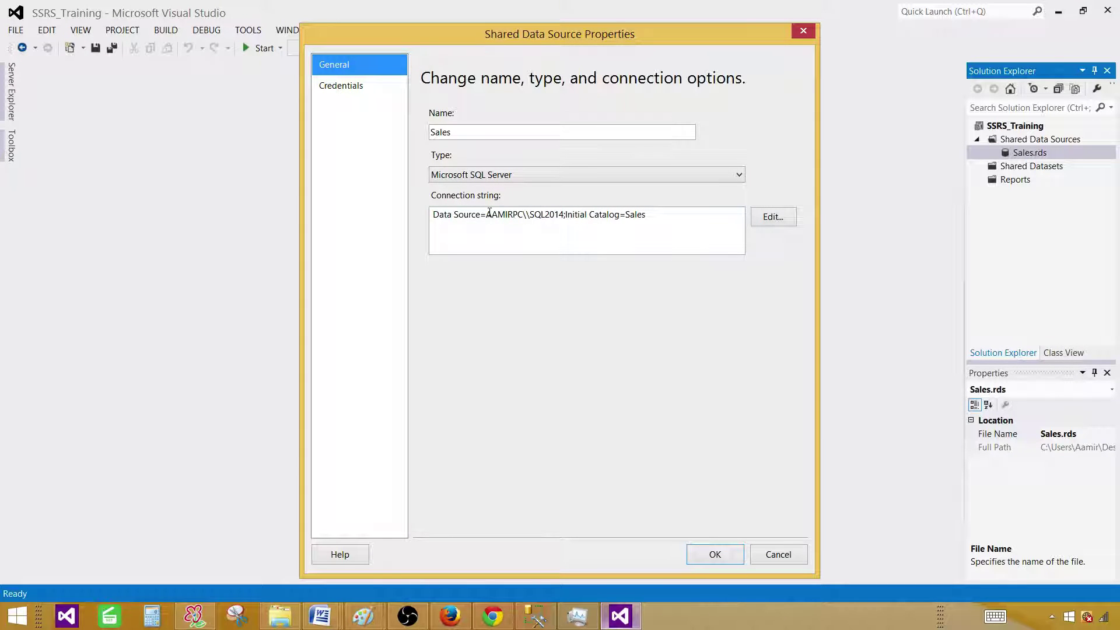
left_click_drag(487, 214, 626, 214)
left_click(792, 554)
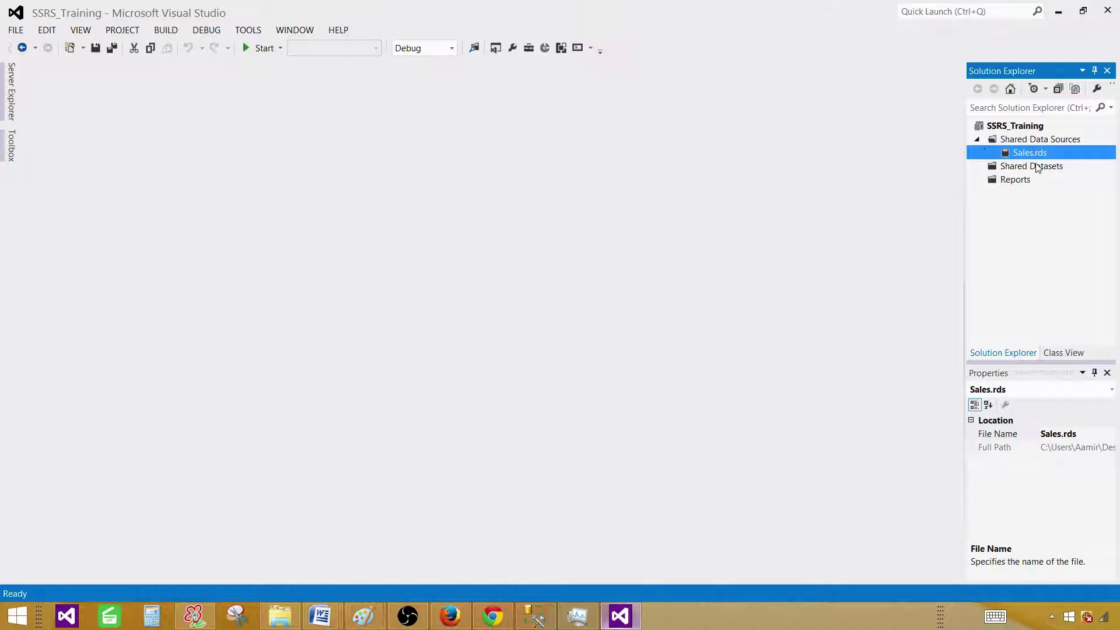
Add a new Report item named PieChart.rdl to the Reports folder
left_click(1027, 181)
right_click(1027, 182)
mouse_move(927, 208)
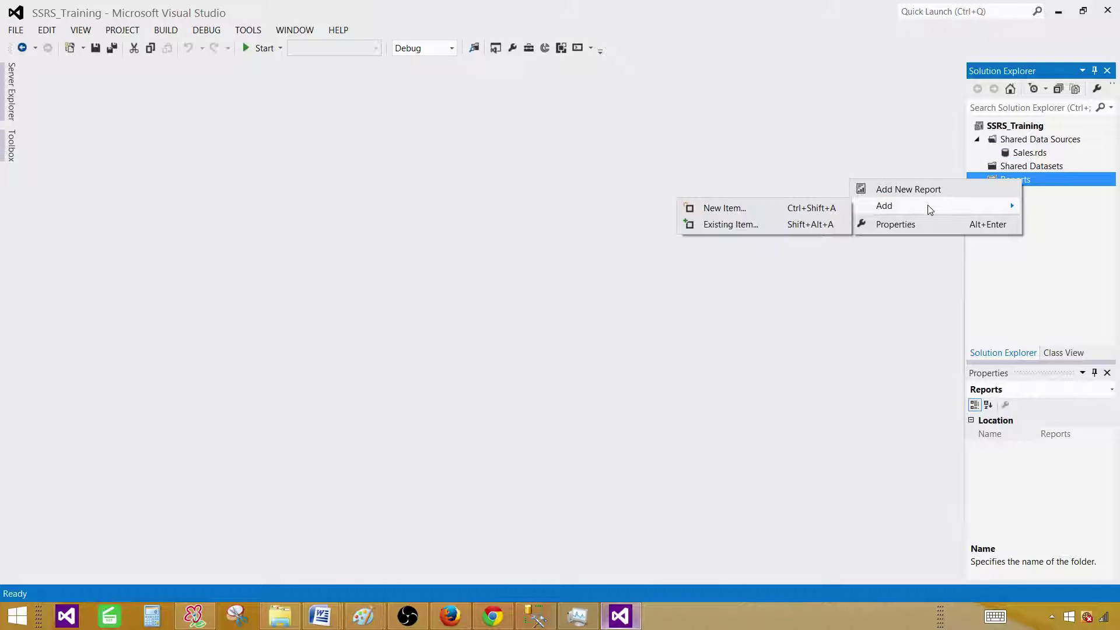
left_click(724, 207)
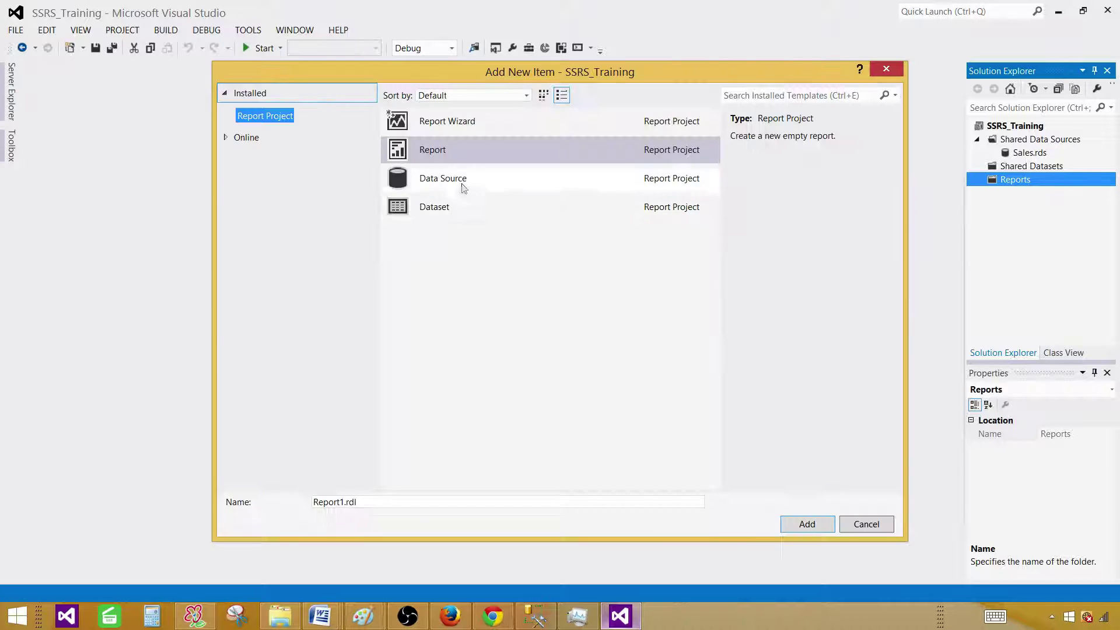
left_click(429, 150)
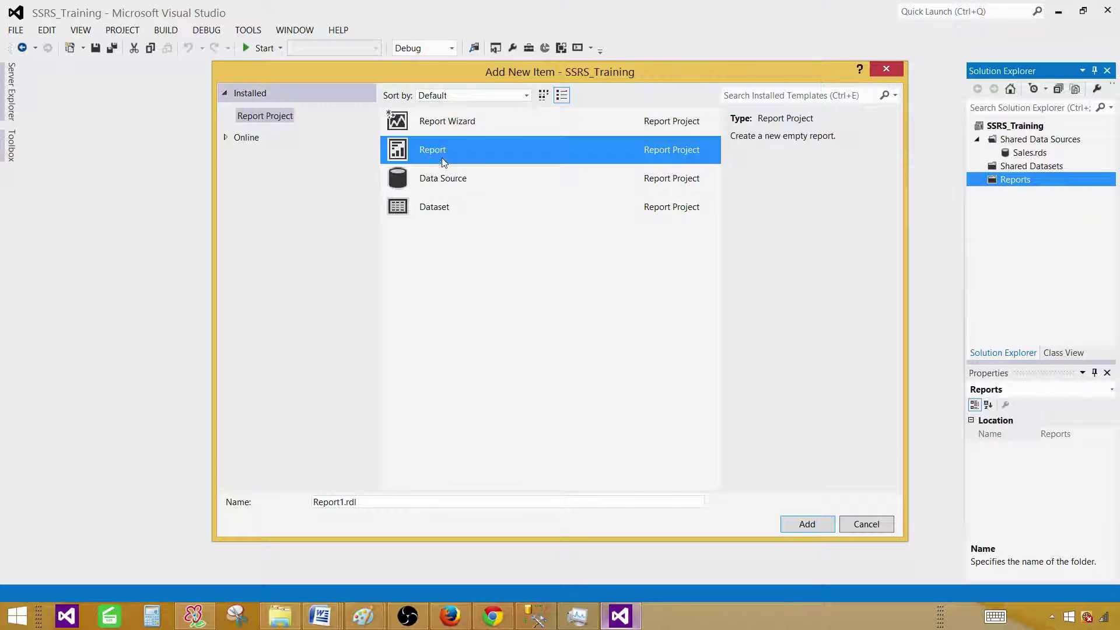
left_click(344, 502)
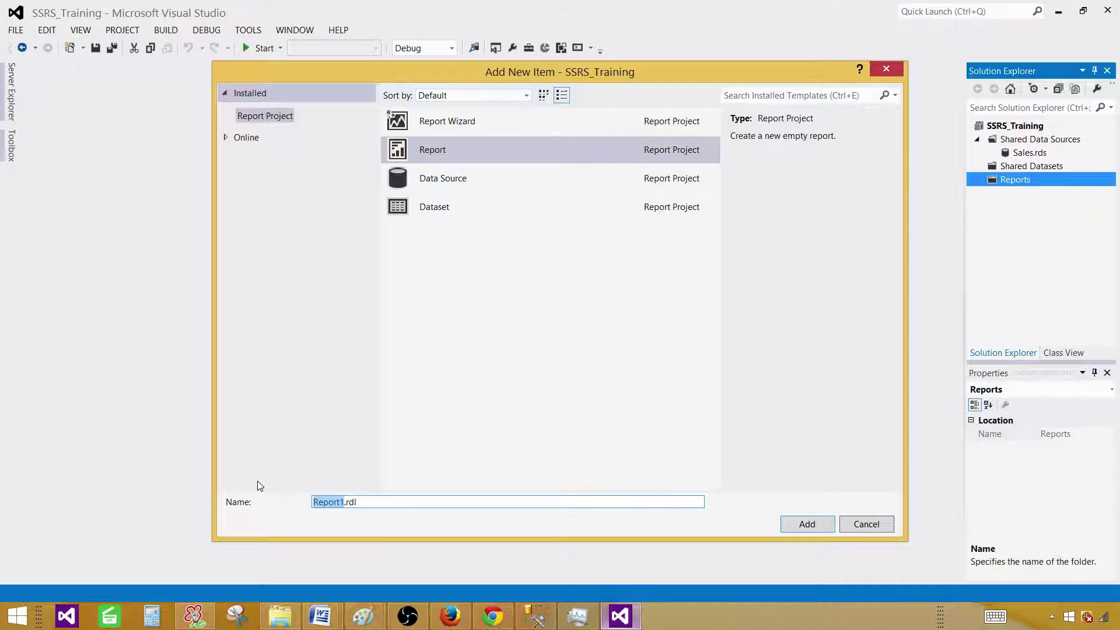
type("PieChart")
left_click(806, 525)
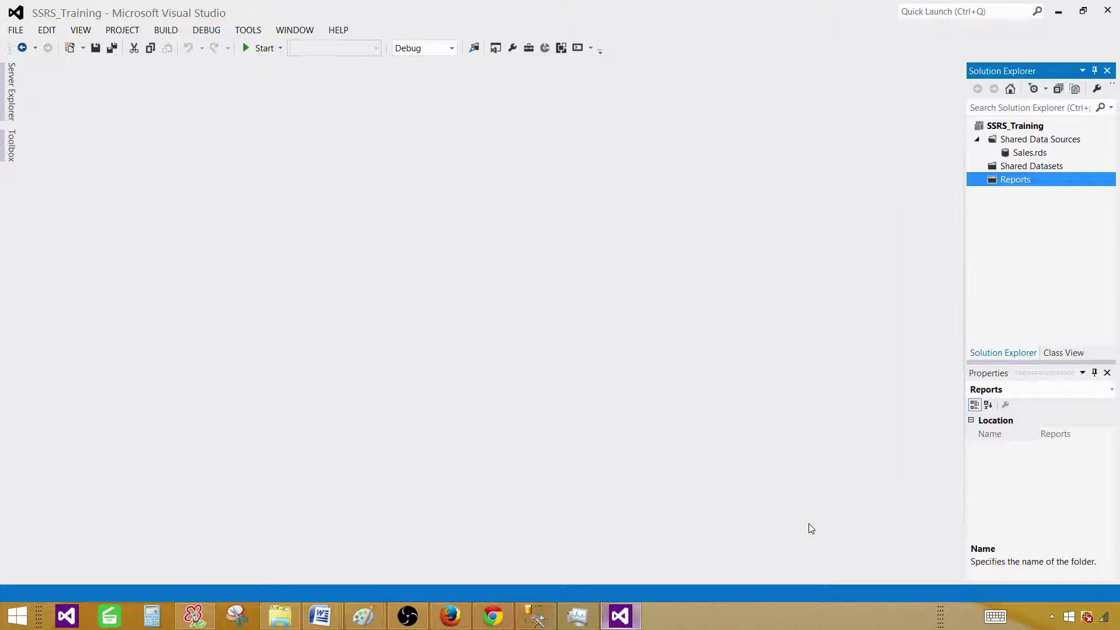
Start a new report data source and review its credentials settings
left_click(90, 166)
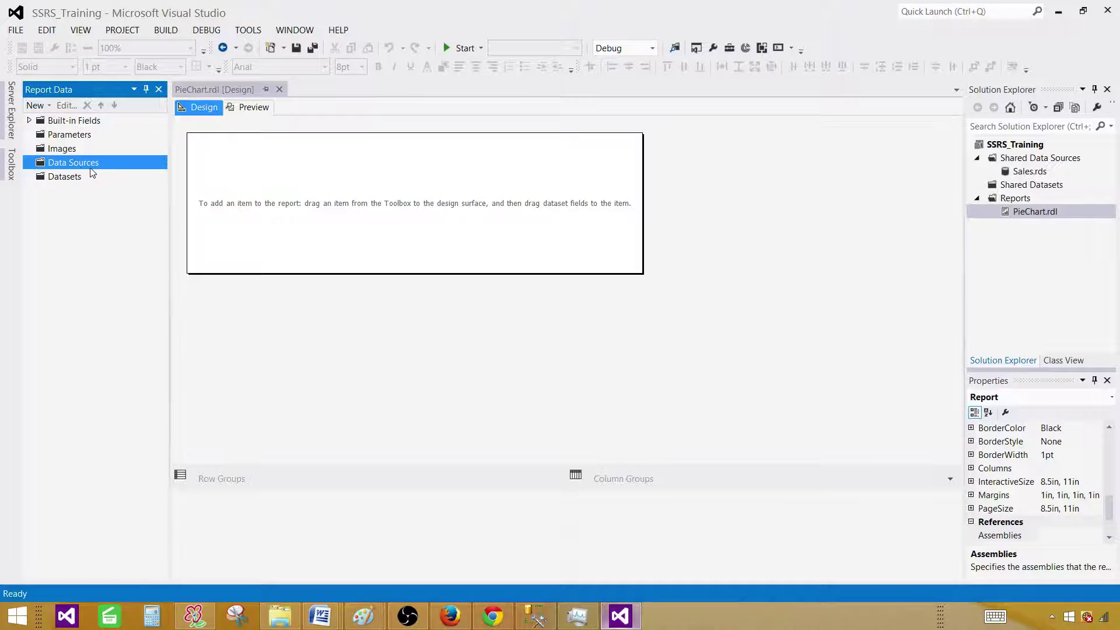
right_click(82, 168)
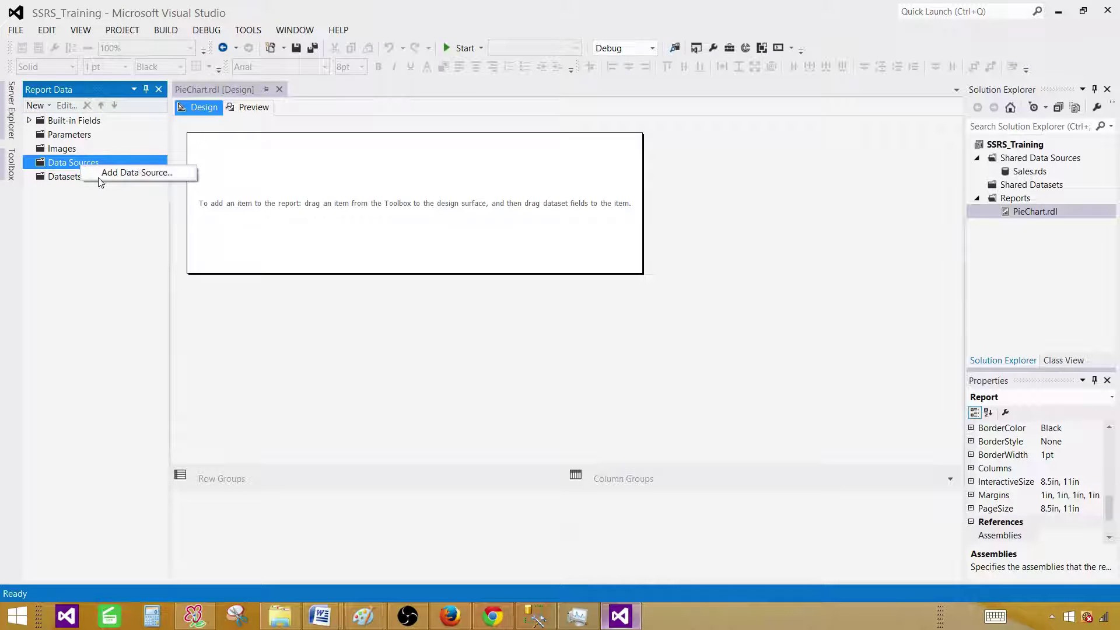
left_click(105, 172)
left_click(499, 132)
left_click(350, 85)
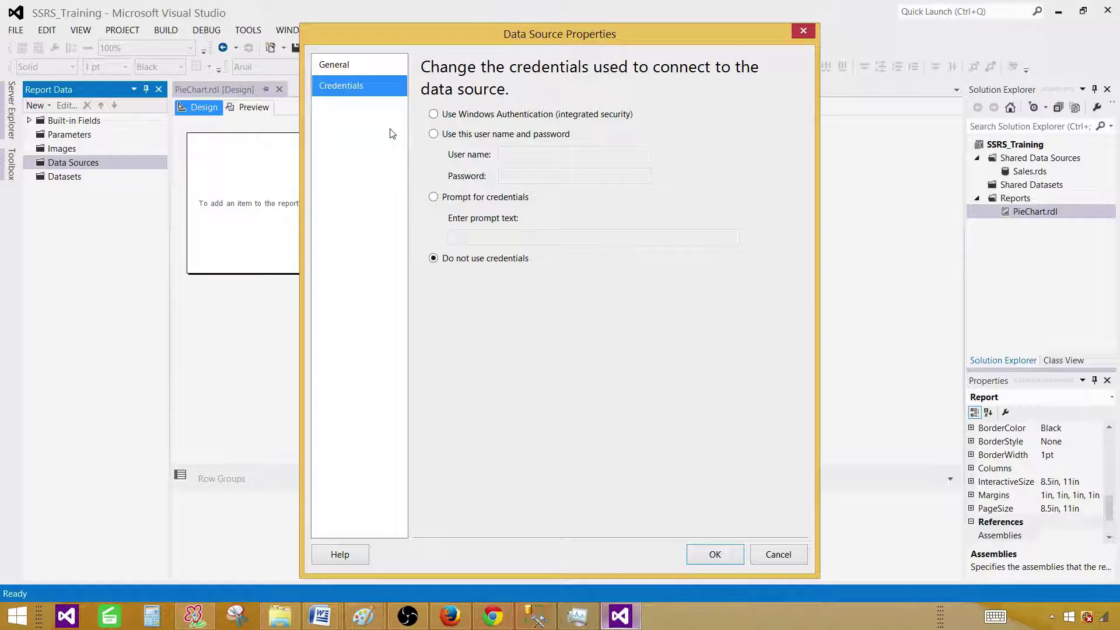
left_click(373, 62)
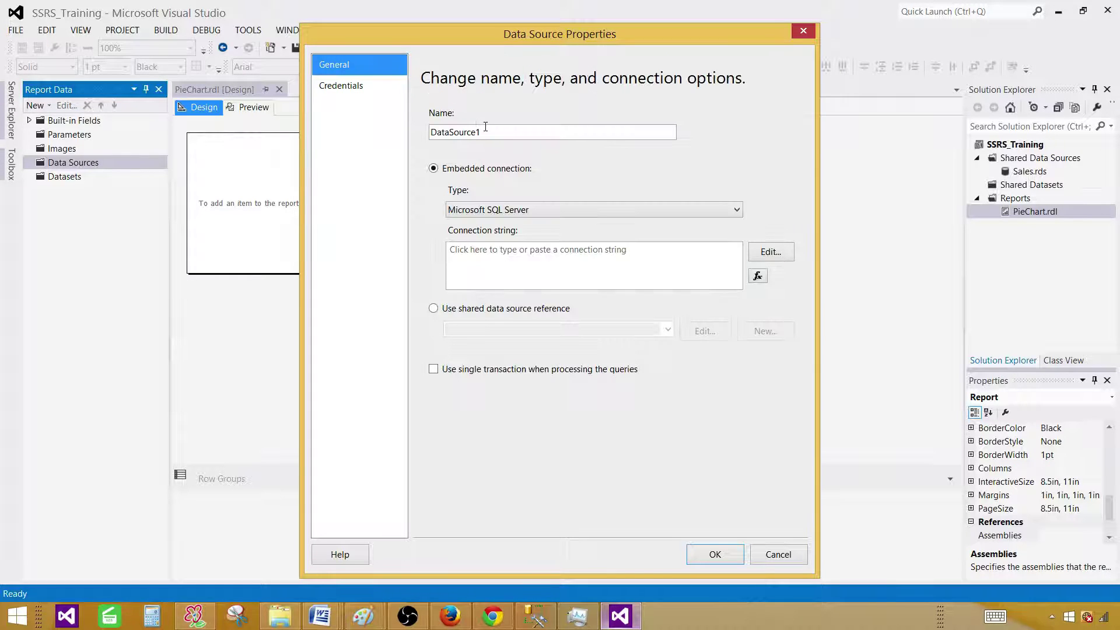
Name the data source DS_Sales and reference the shared Sales data source
left_click(486, 131)
left_click_drag(486, 131, 431, 131)
type("DS_Sales")
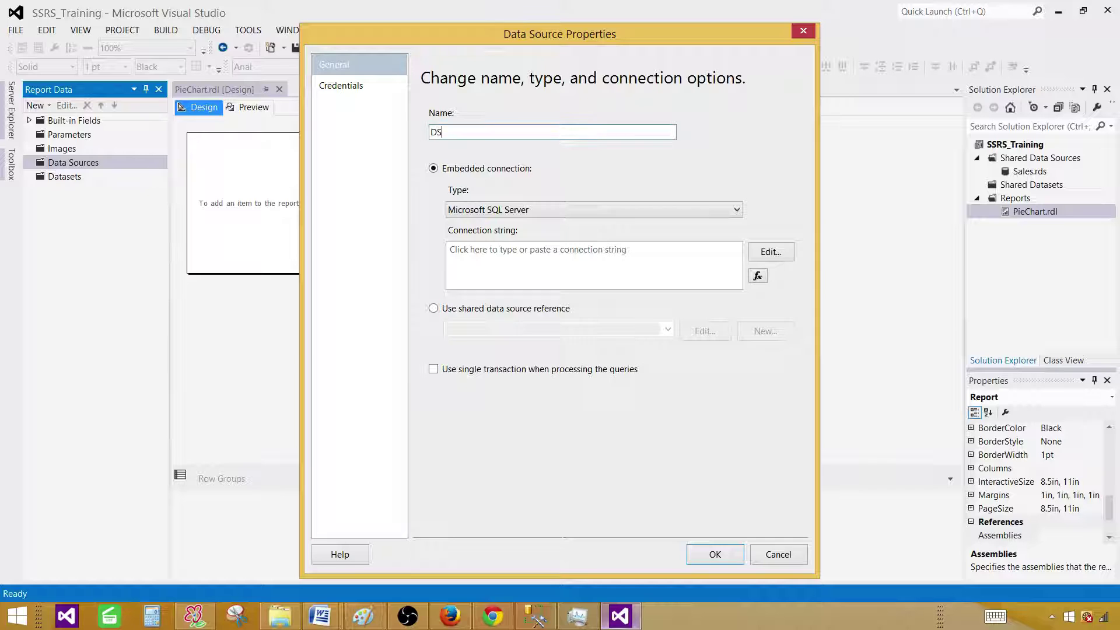
left_click(466, 309)
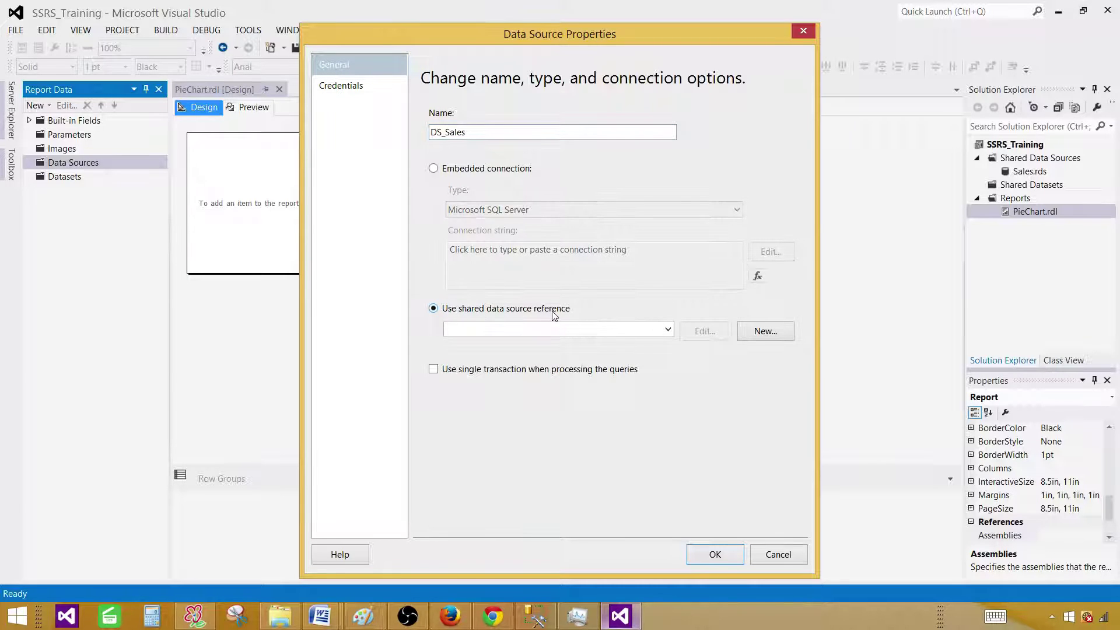
left_click(667, 328)
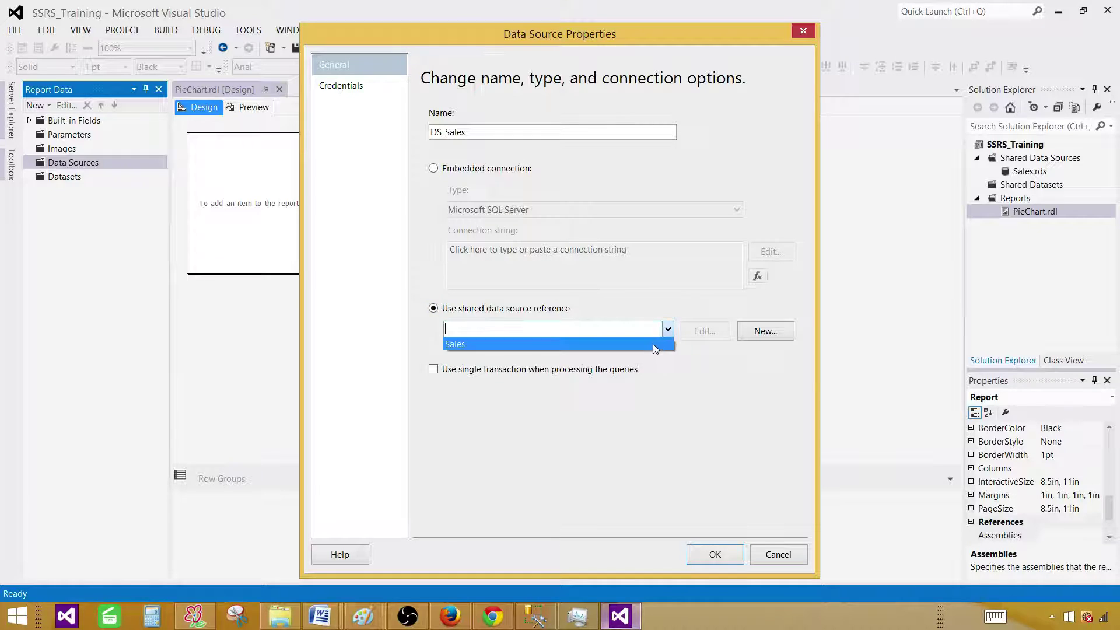
left_click(653, 344)
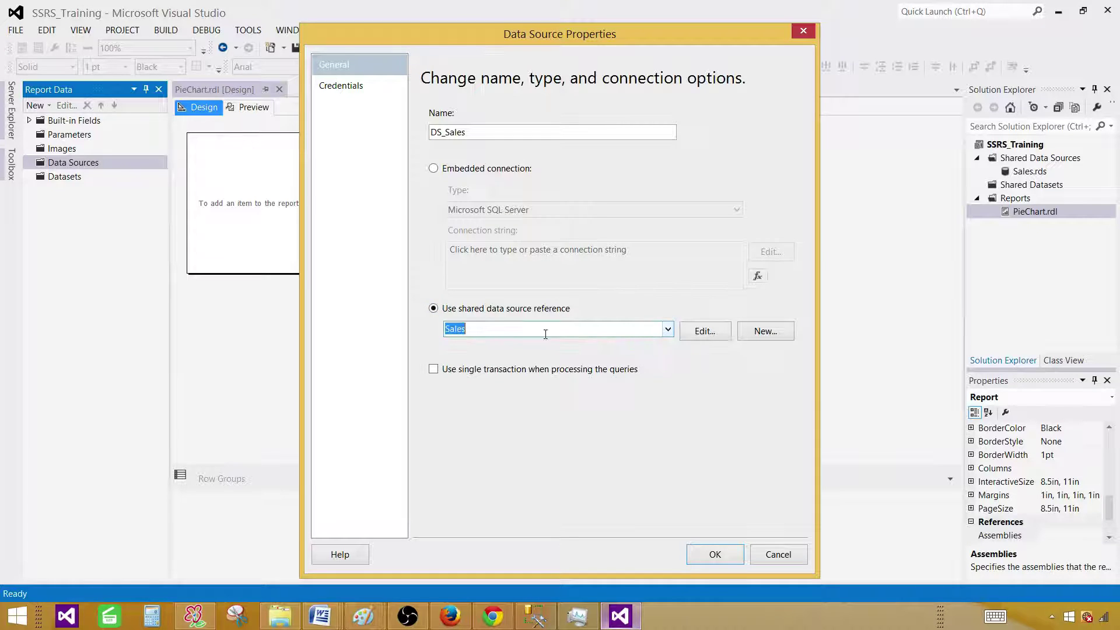
left_click(721, 559)
right_click(71, 192)
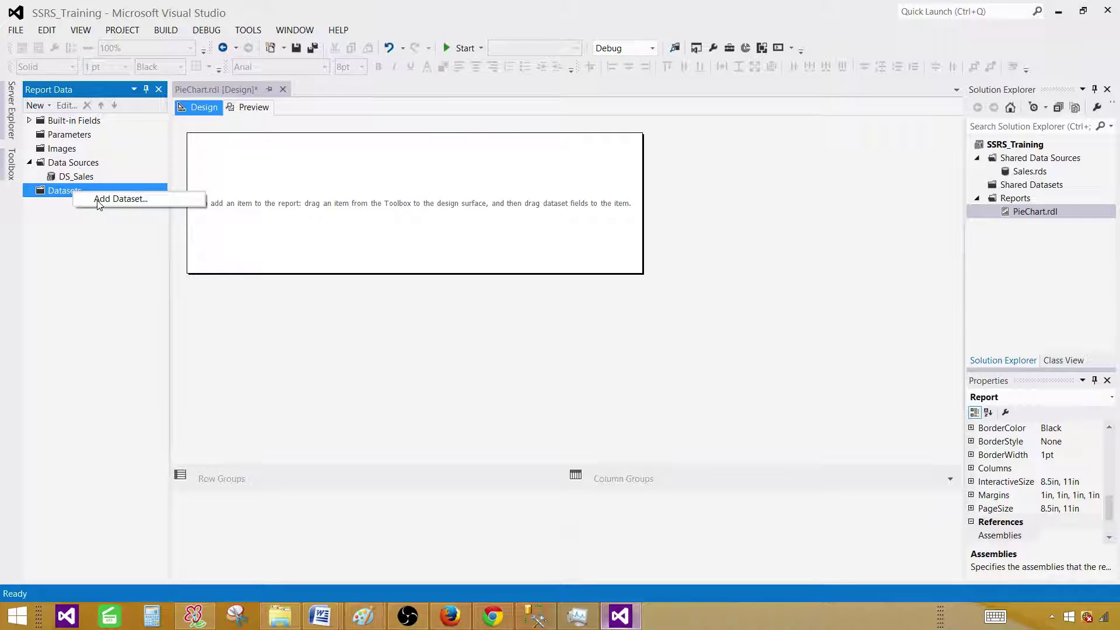
Create embedded dataset DSET_Sales on DS_Sales with the pasted Region, Country, ItemsSold query
left_click(110, 199)
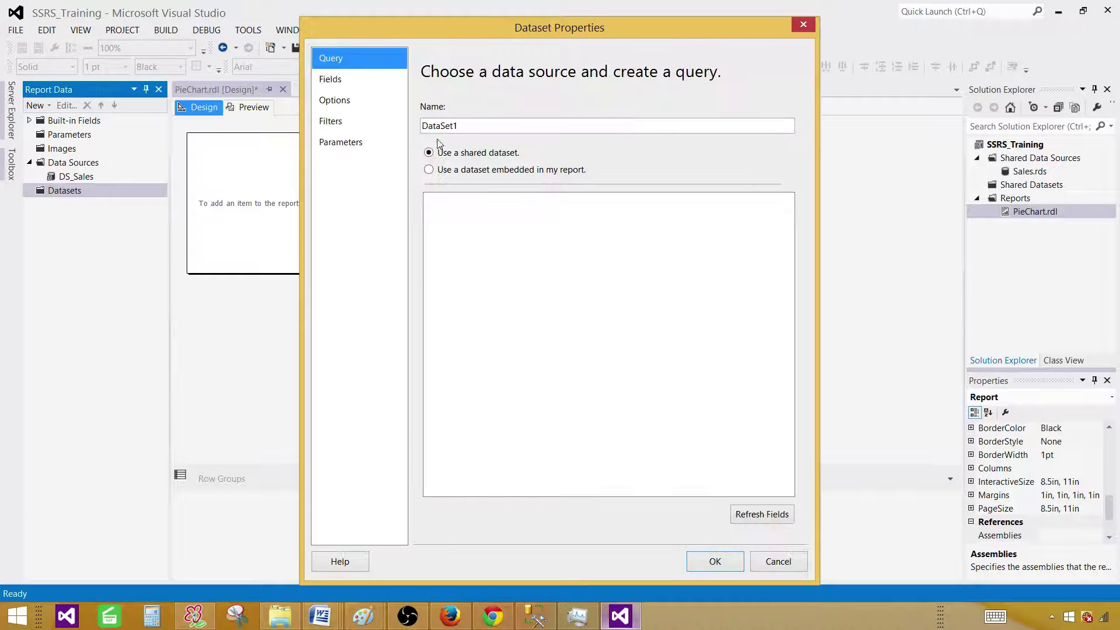
type("DSET_a")
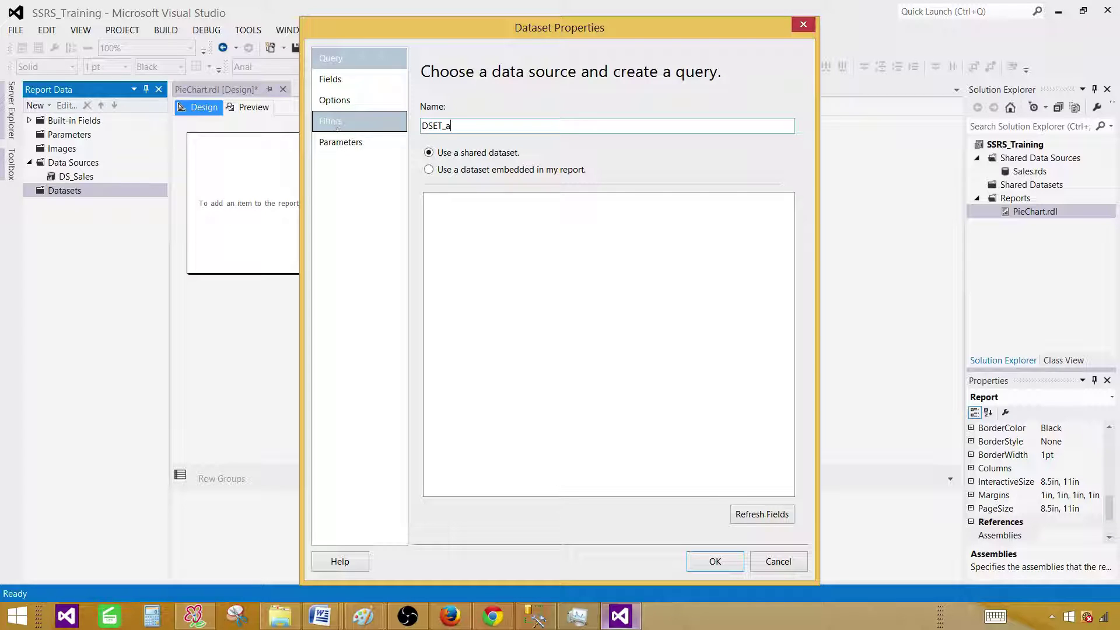
type("_Sa")
key("BackSpace")
type("Sa")
left_click(480, 171)
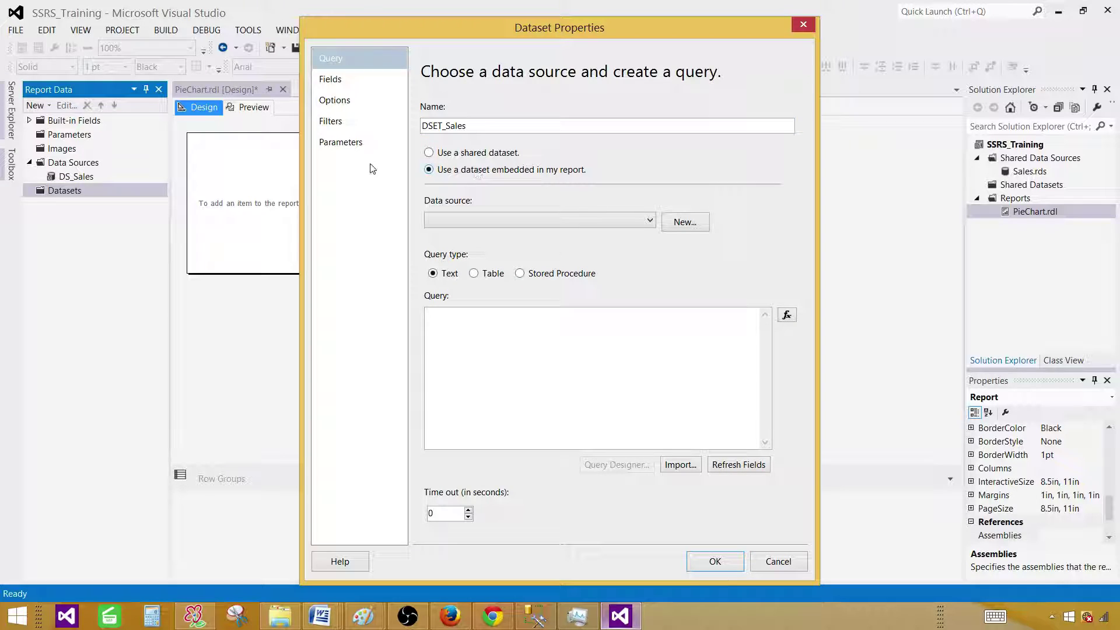
left_click(458, 222)
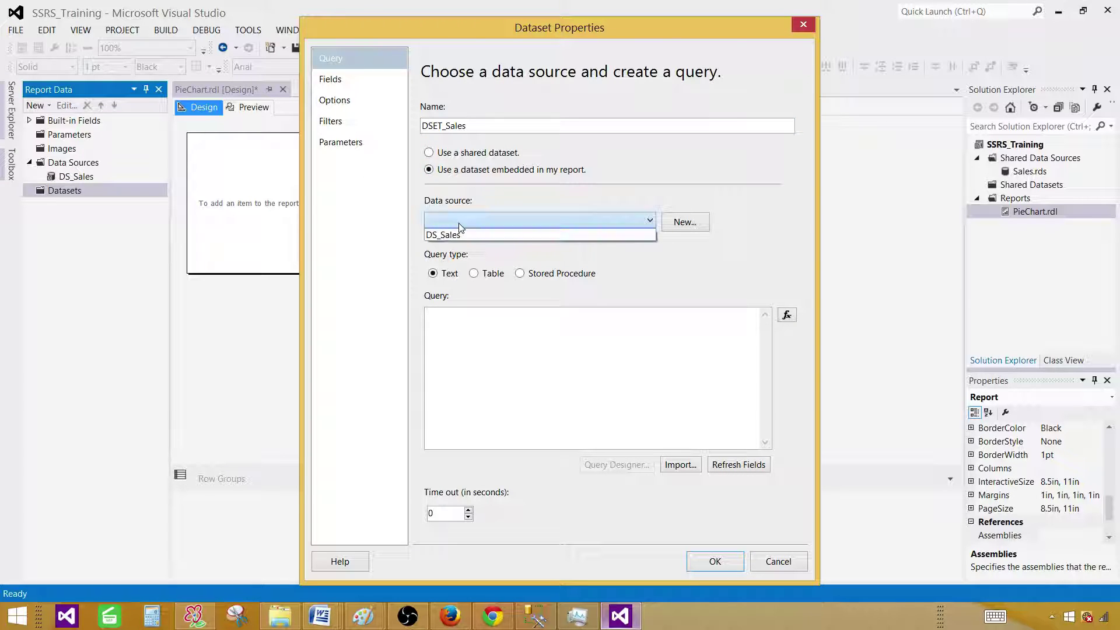
left_click(447, 236)
right_click(564, 352)
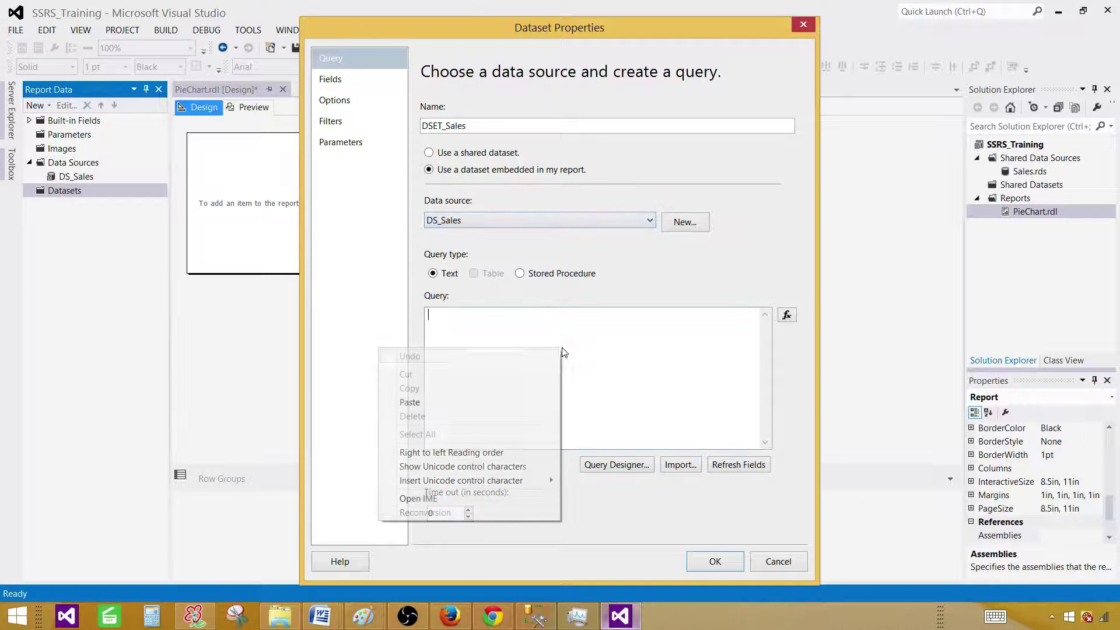
left_click(486, 402)
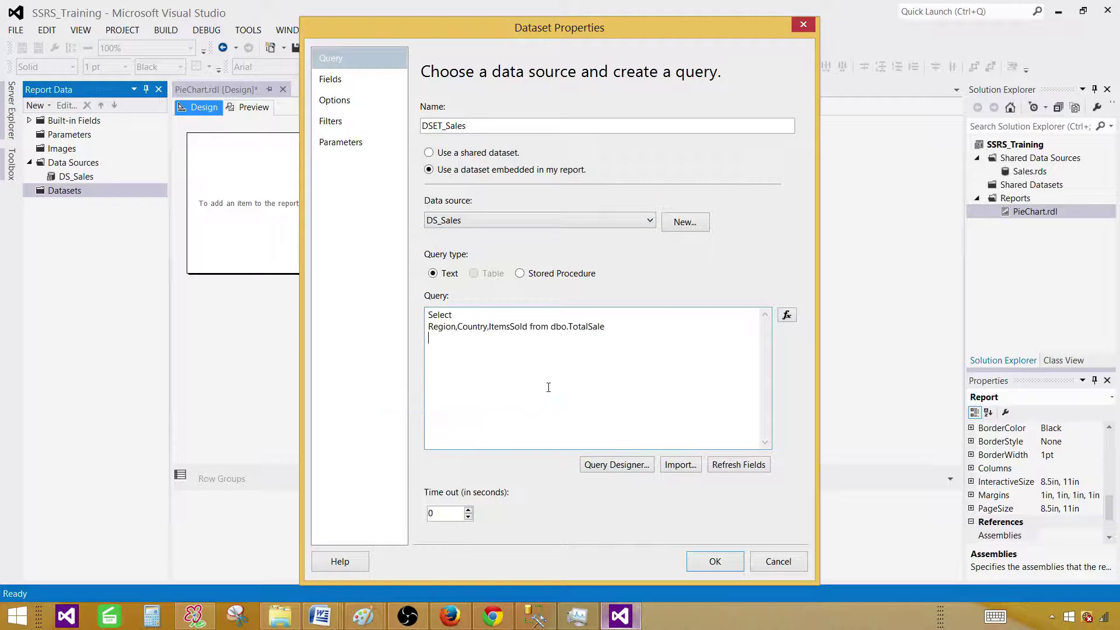
left_click(710, 560)
Insert a chart into the report body and pick the Pie type from Shape charts
left_click(342, 183)
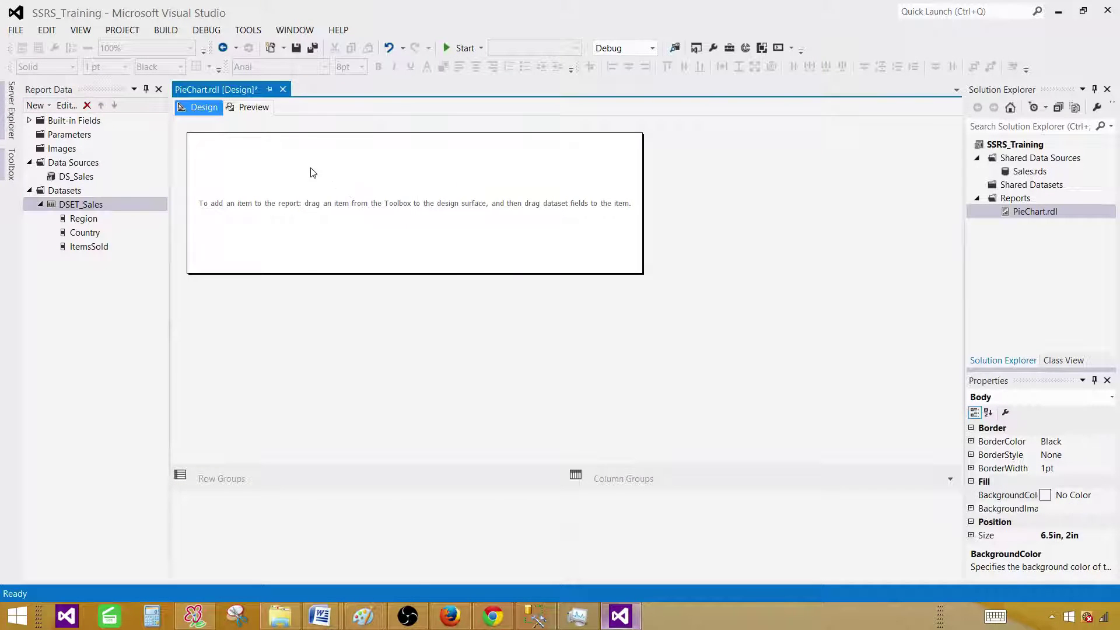
right_click(312, 170)
mouse_move(362, 221)
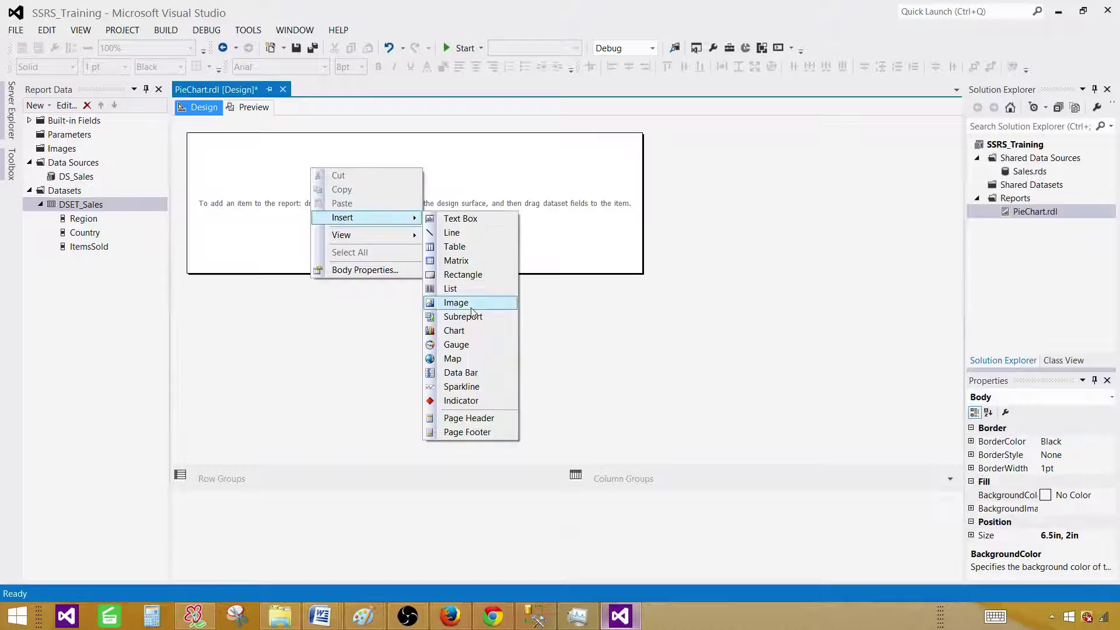
left_click(467, 330)
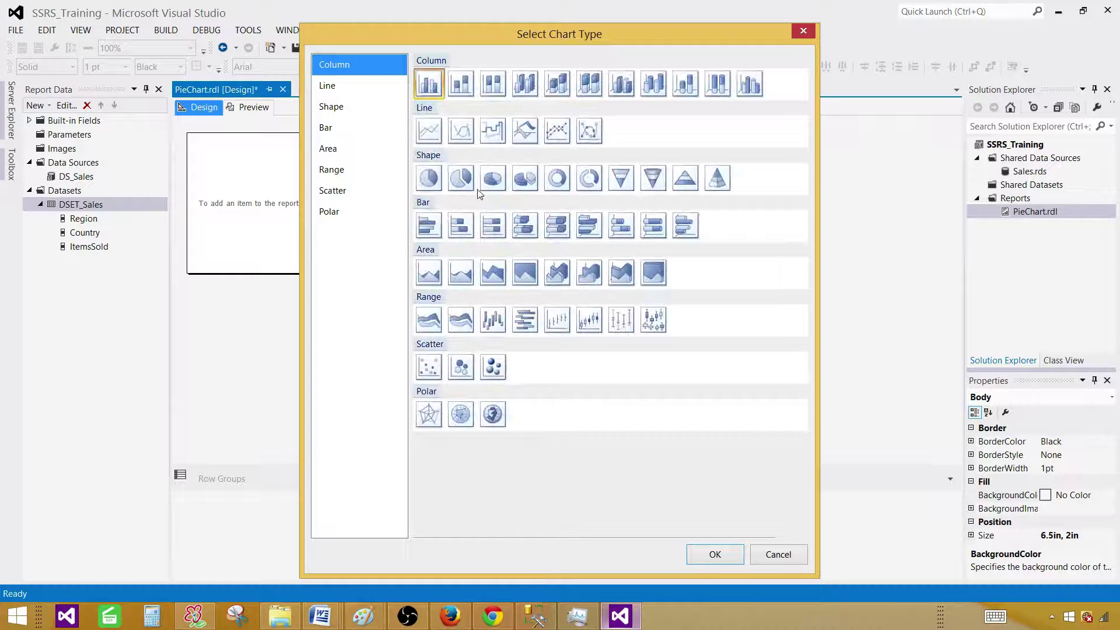
left_click(344, 105)
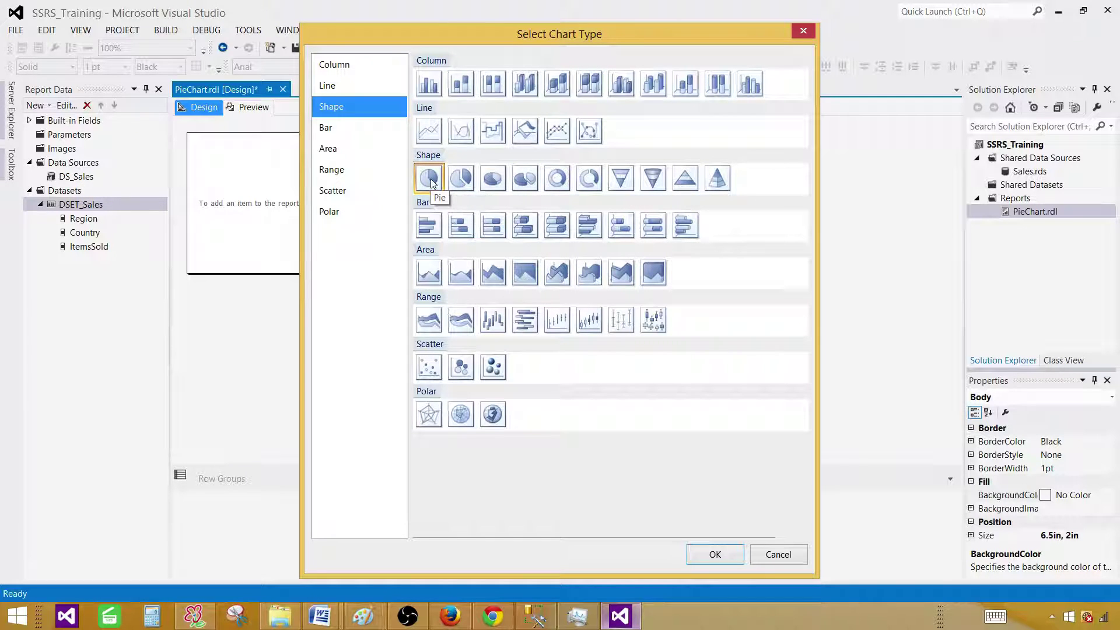
Confirm the Pie chart, drag it to the body's top-left, and bring up its Chart Data pane
left_click(714, 554)
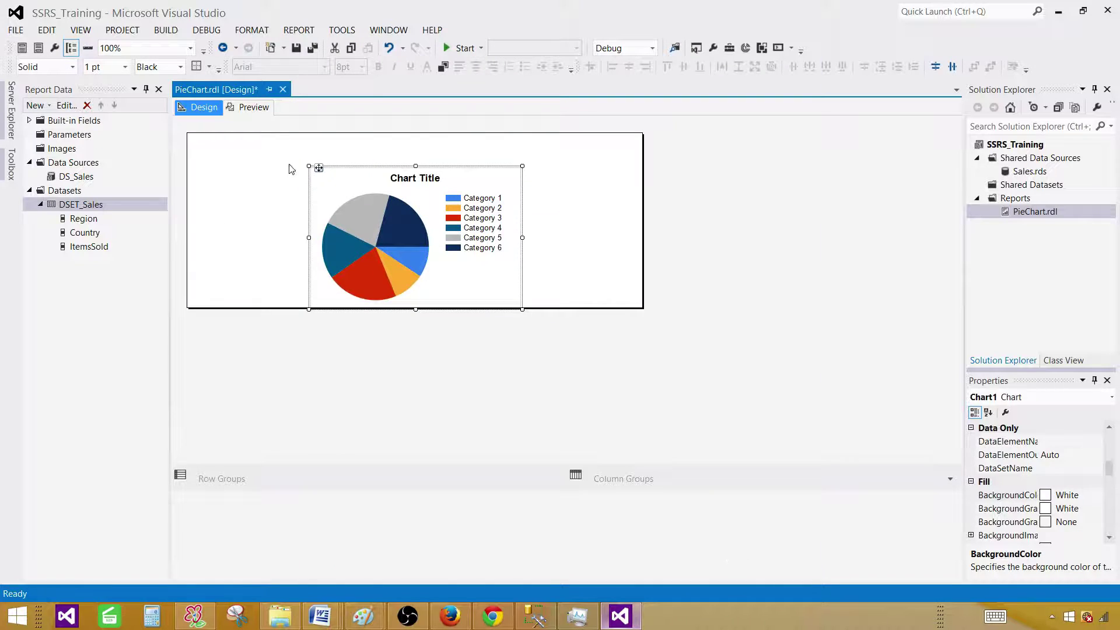
left_click_drag(318, 168, 211, 146)
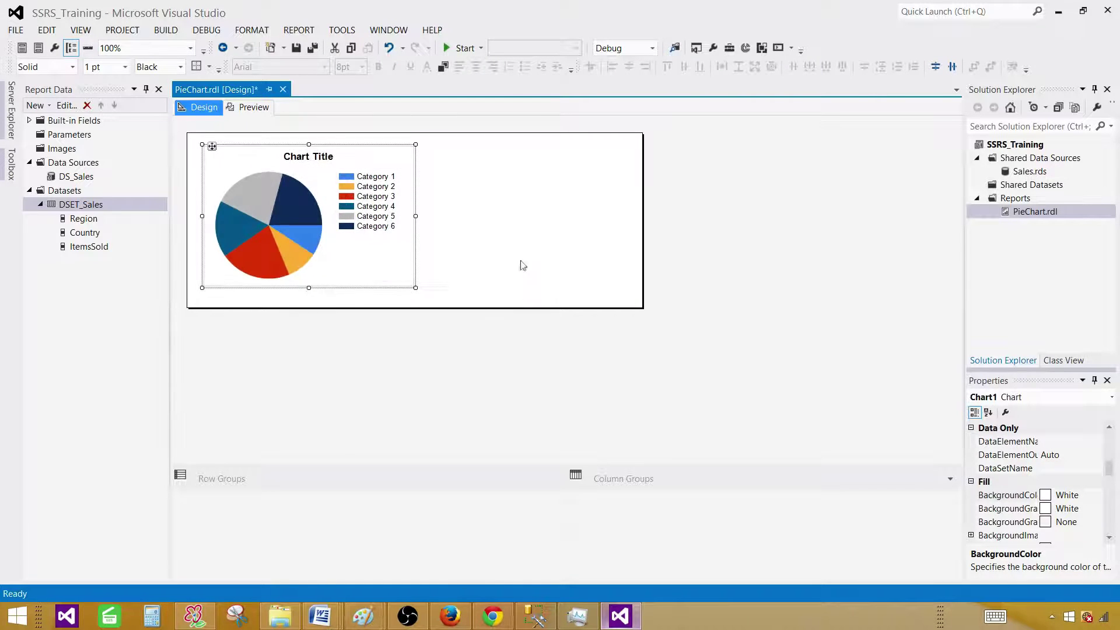
left_click(522, 265)
left_click(396, 239)
left_click(396, 237)
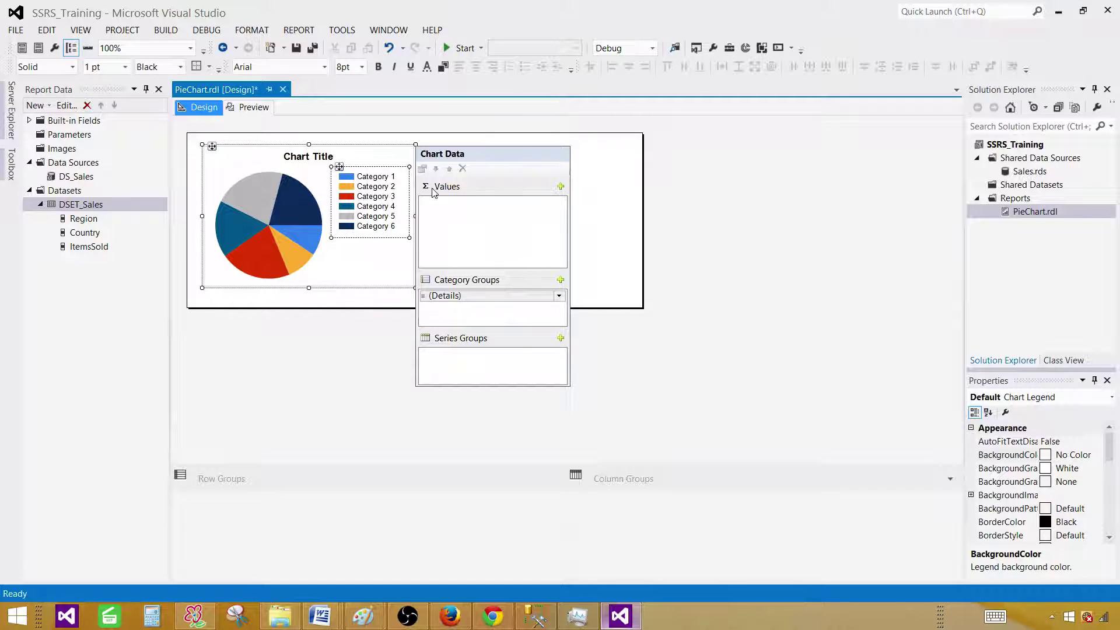
Use ItemsSold as the pie's value and group the slices by Region
left_click(561, 186)
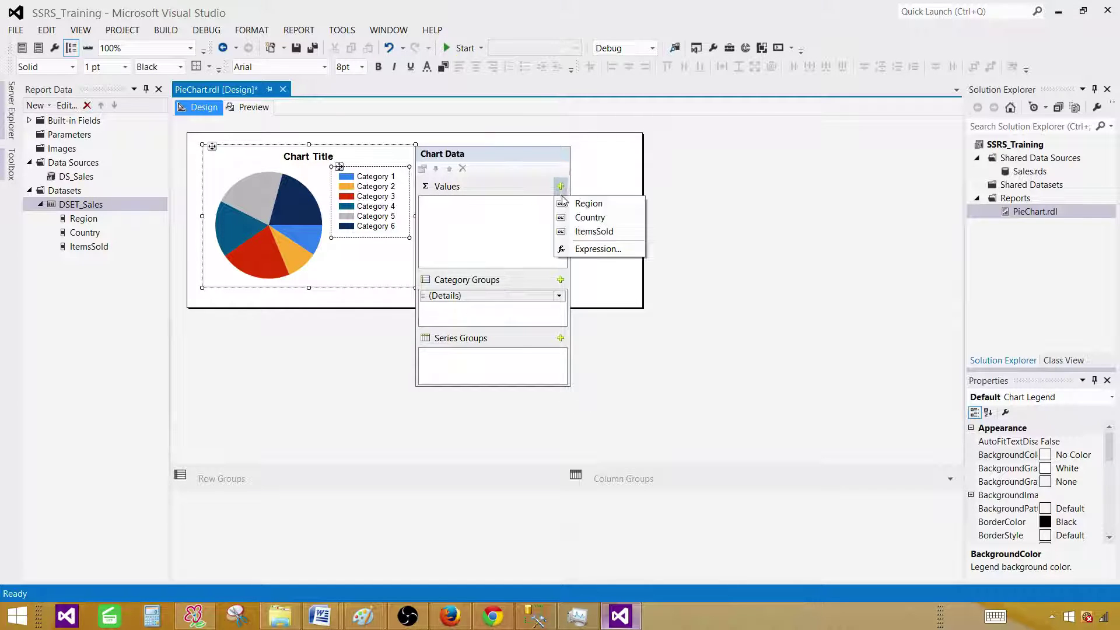
left_click(585, 232)
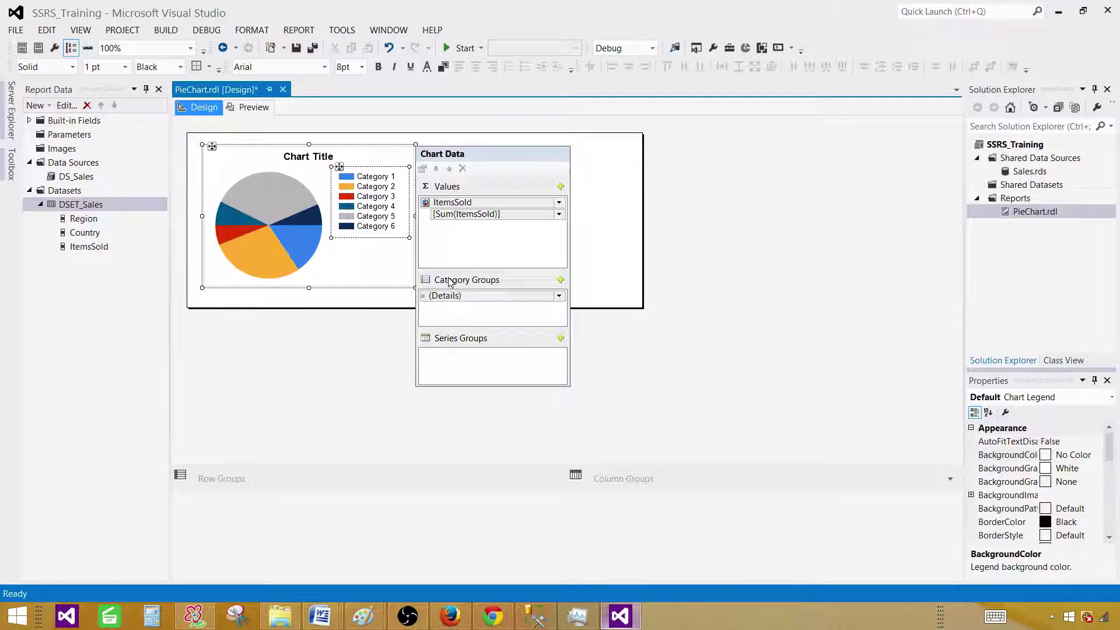
left_click(558, 296)
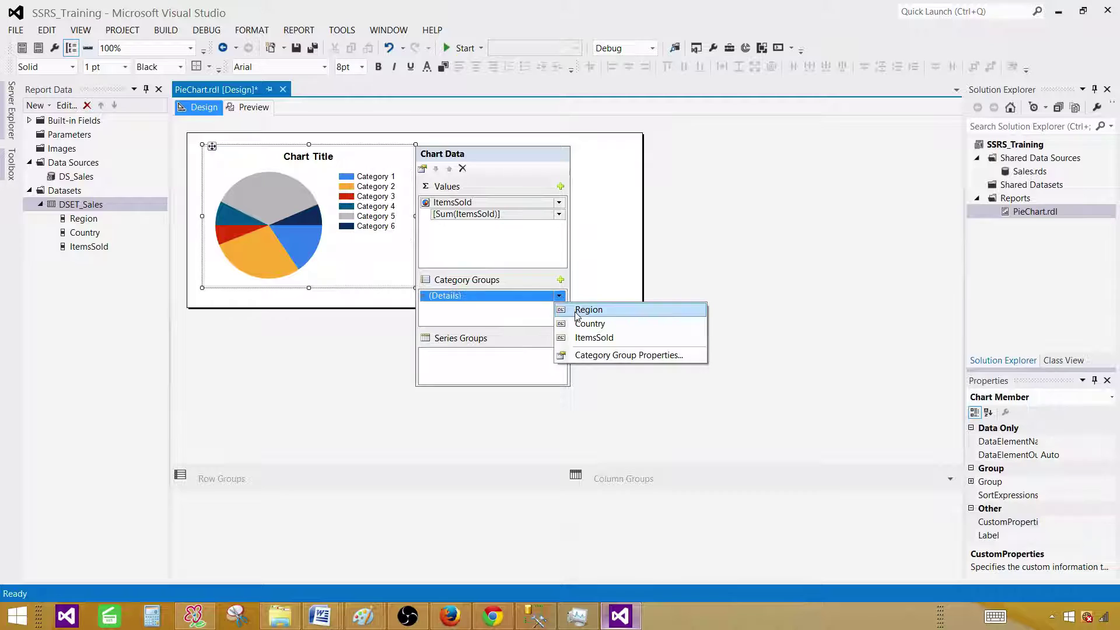
left_click(588, 310)
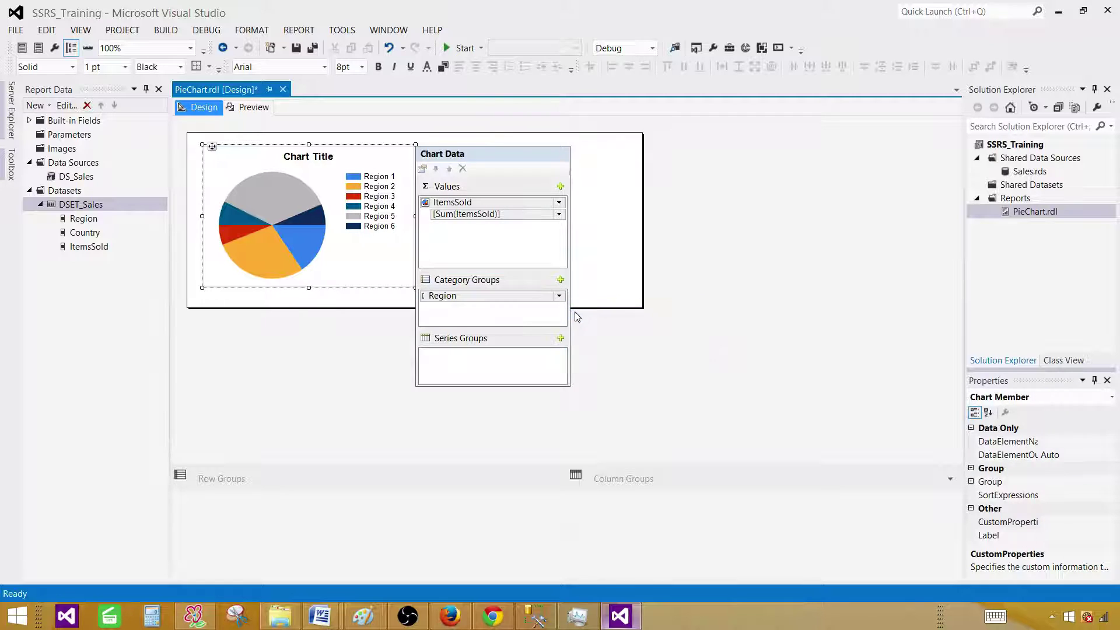
Widen the chart and preview it with Asia, Europe and North America slices
left_click(350, 143)
left_click(400, 260)
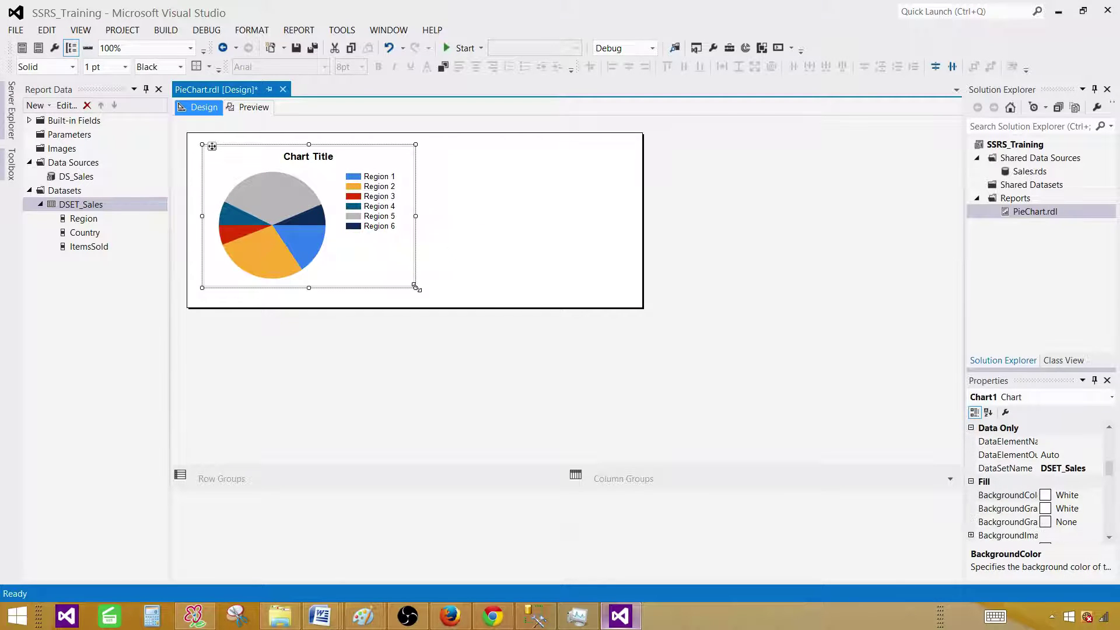
left_click_drag(415, 287, 470, 295)
left_click(482, 285)
left_click(250, 107)
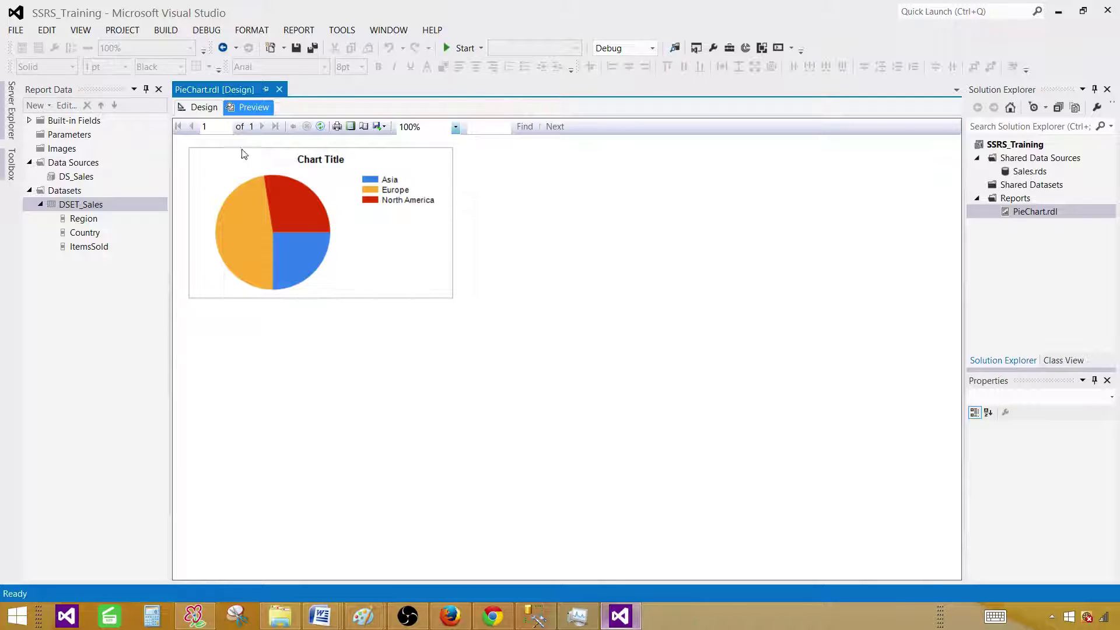
Show data labels on the ItemsSold series and preview values 19, 11 and 10
left_click(204, 106)
left_click(286, 198)
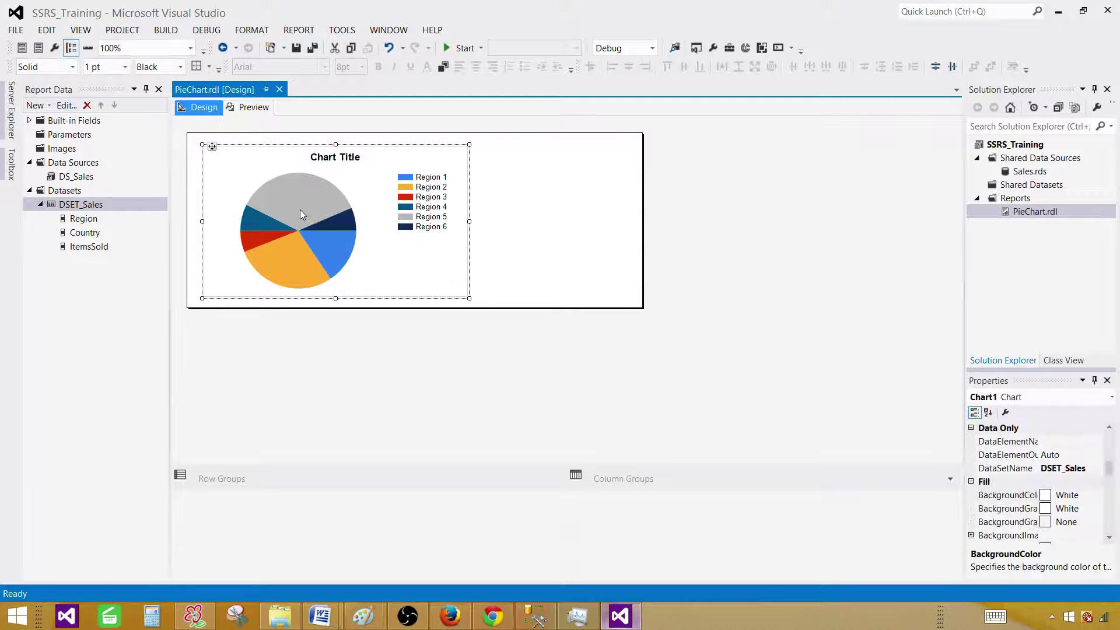
left_click(300, 209)
right_click(313, 224)
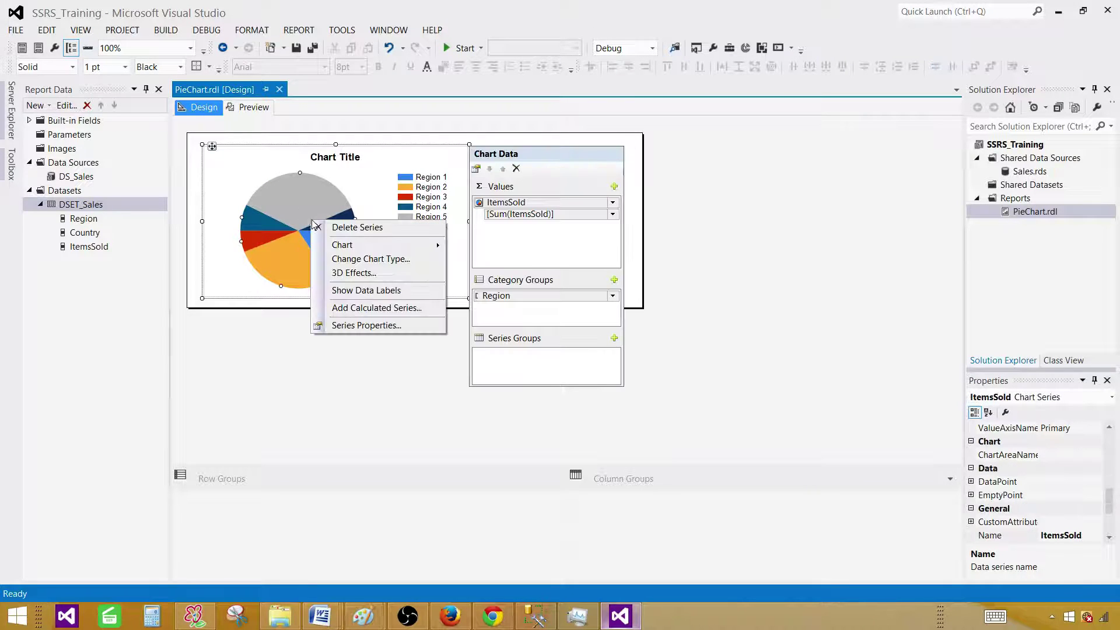
left_click(363, 292)
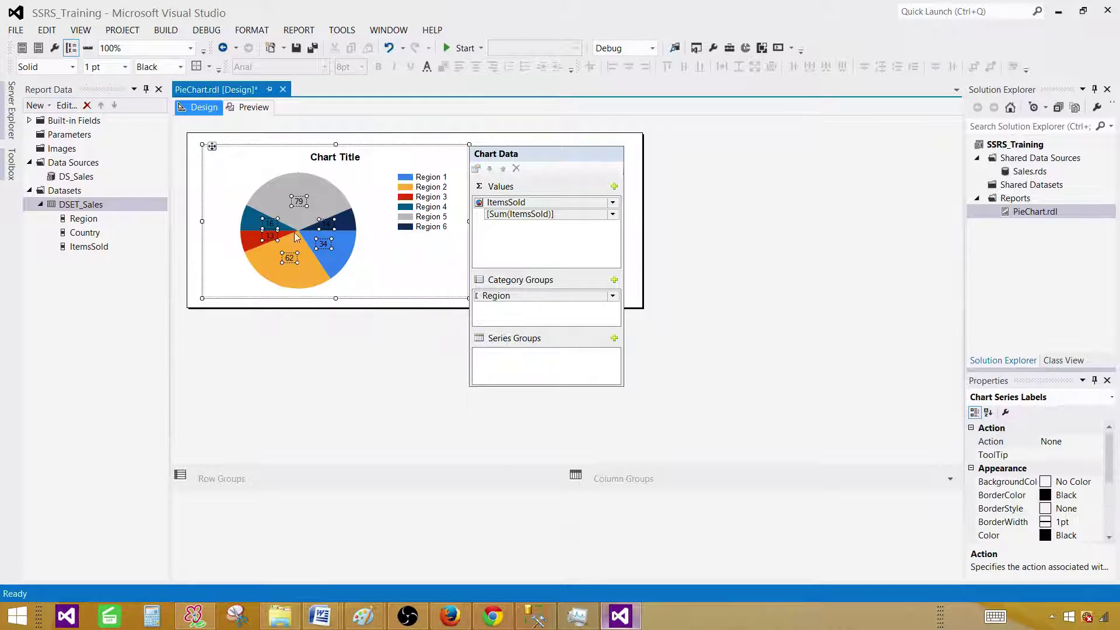
left_click(244, 108)
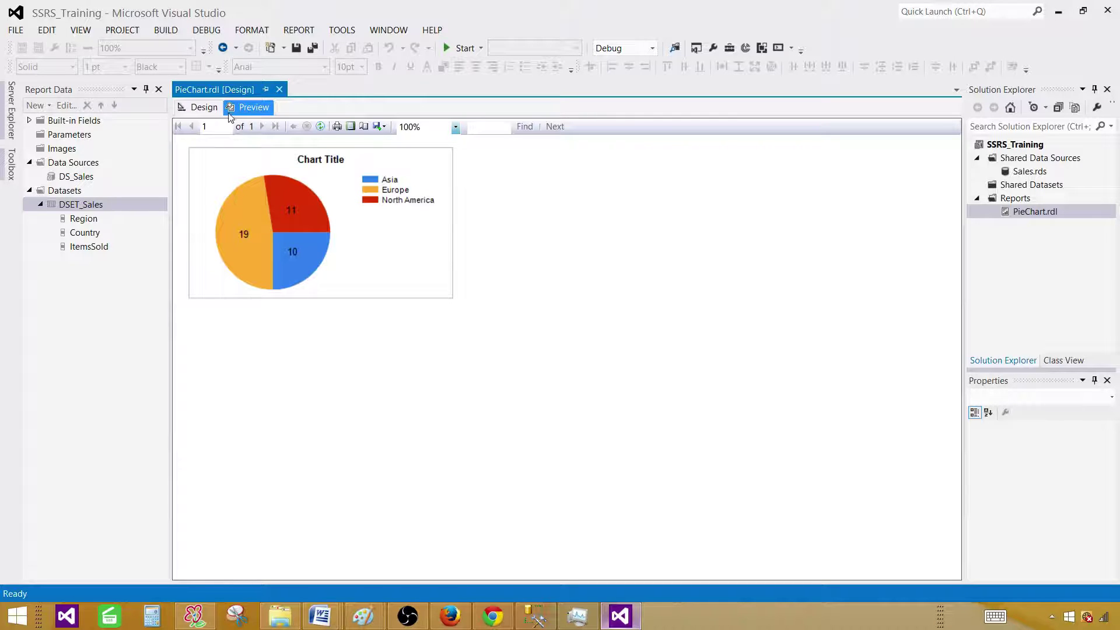
Add Country as a series group in the chart data settings
left_click(212, 110)
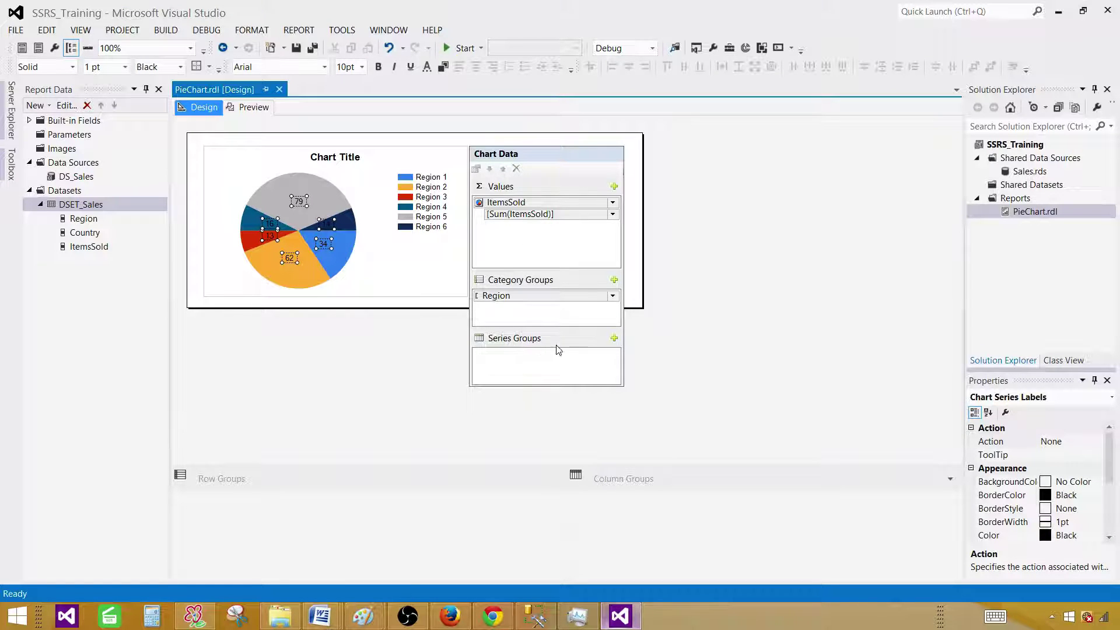
left_click(614, 339)
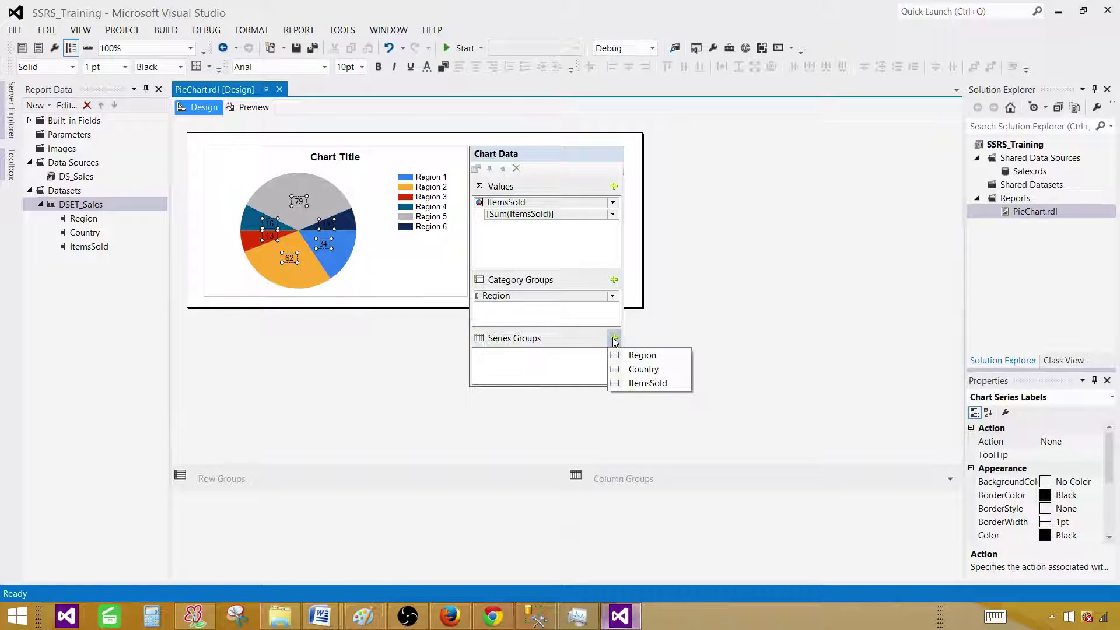
left_click(647, 371)
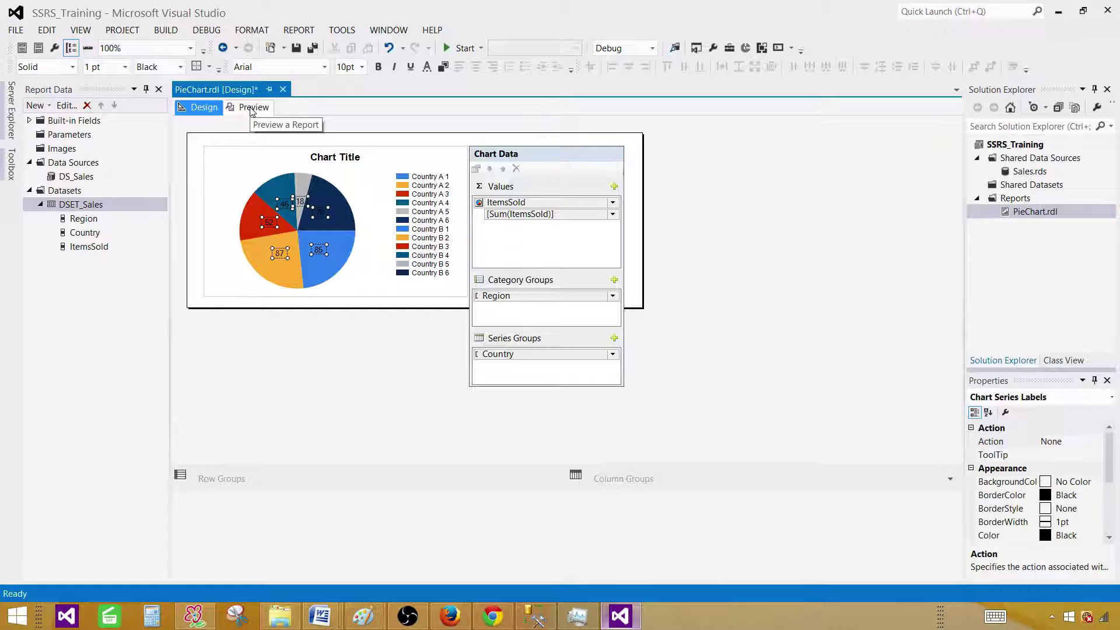
Preview per-country slices: France 17, Germany 2, India 7, Pakistan 3, USA 11
left_click(252, 109)
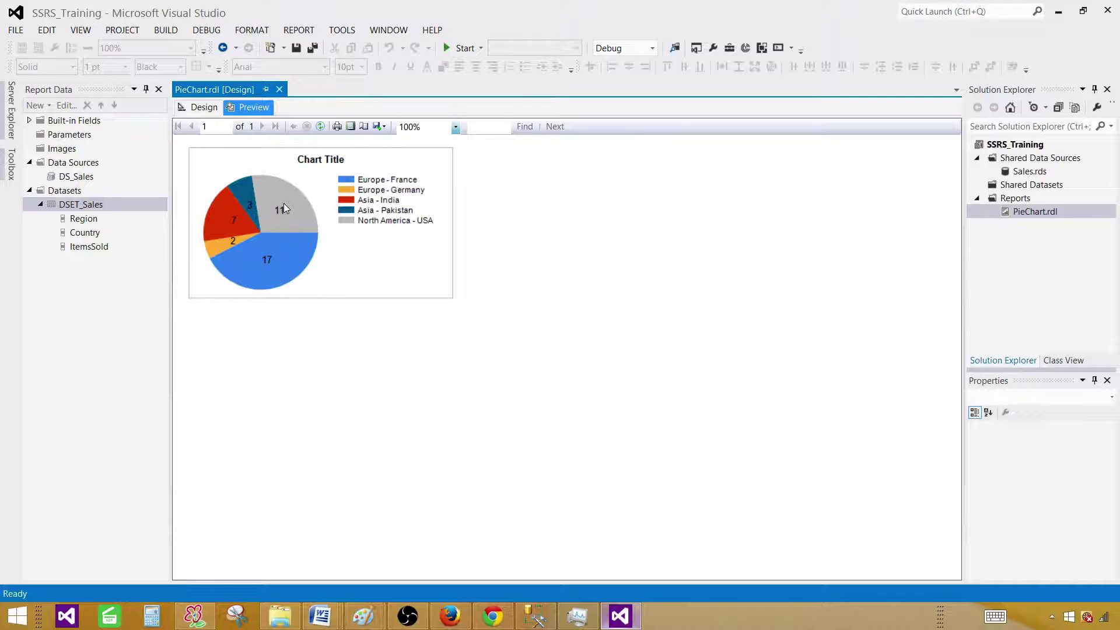
Replace the 'Chart Title' text with 'Sale Chart' in design view
left_click(203, 107)
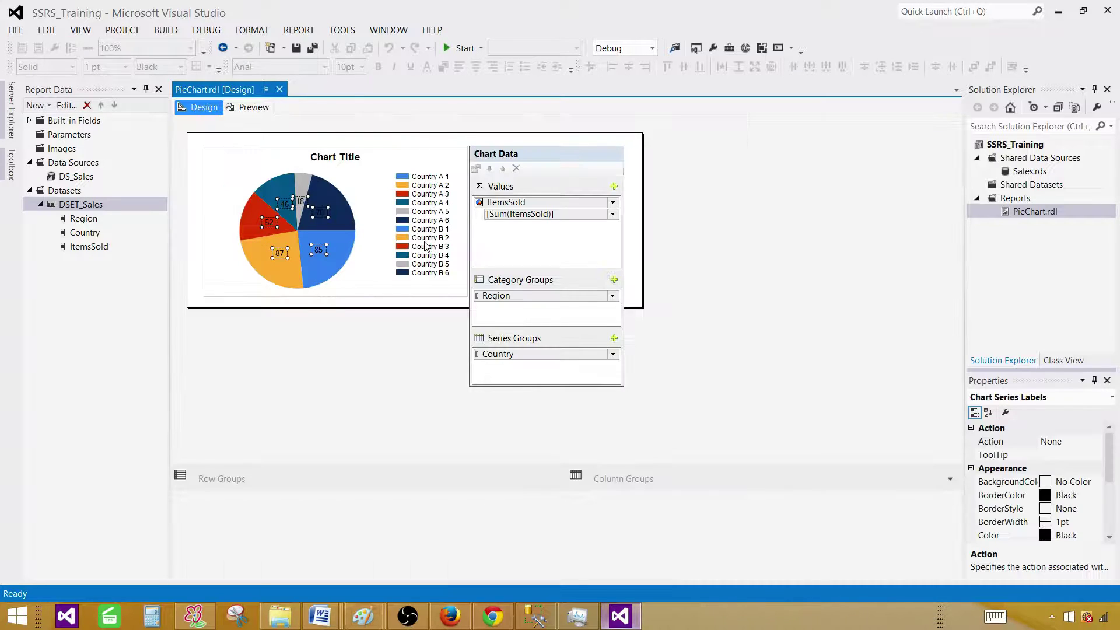
left_click(365, 158)
left_click(367, 159)
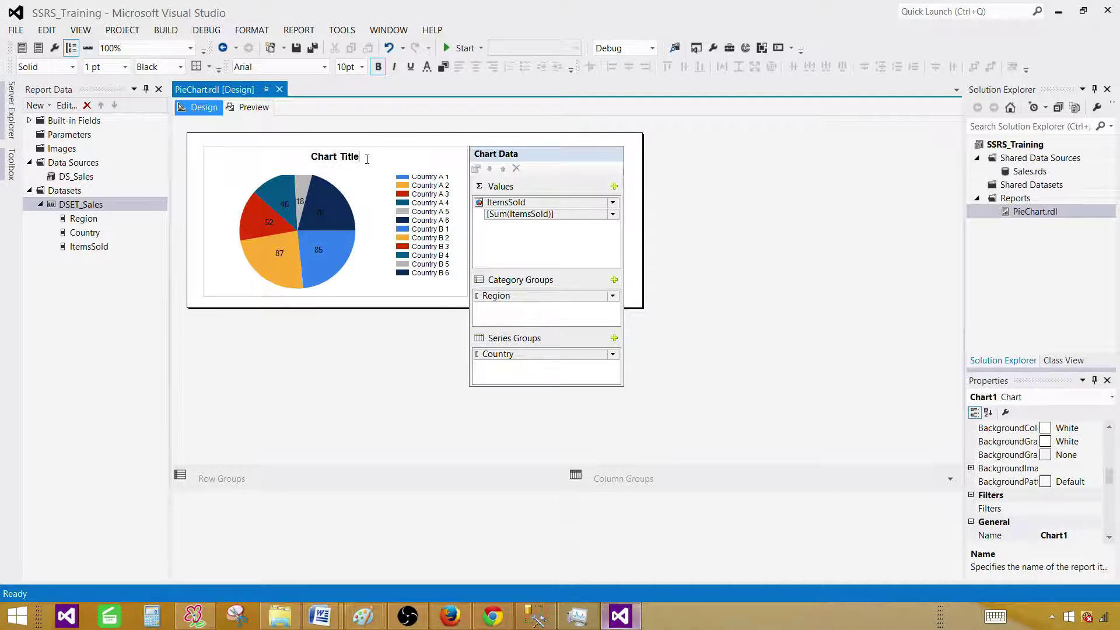
key("ctrl+a")
type("Sale")
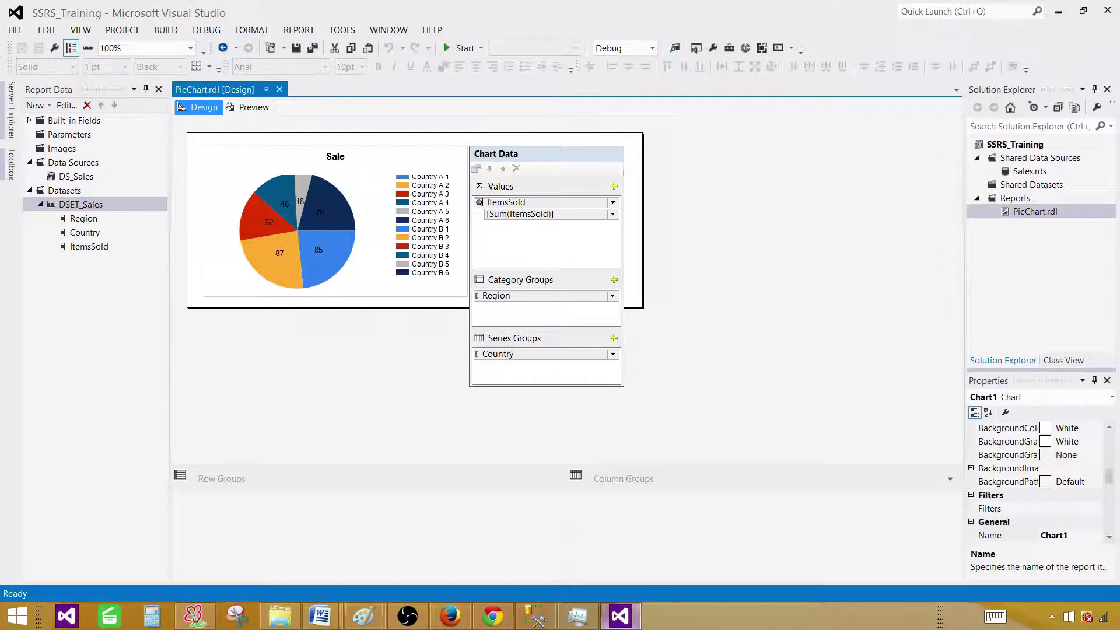
type(" Chart")
left_click(386, 316)
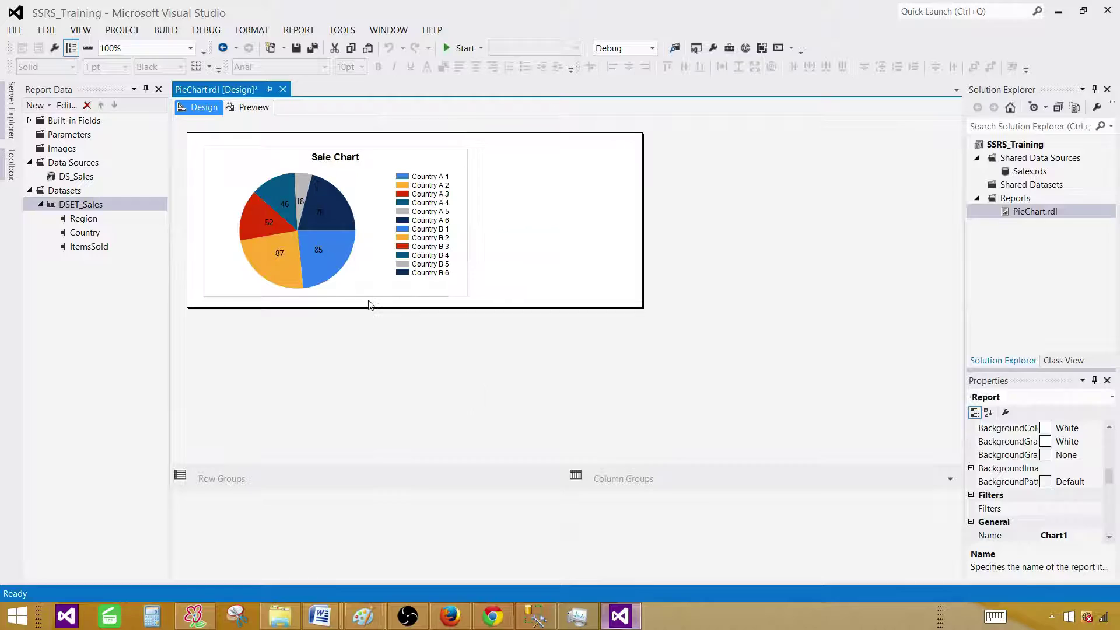
left_click(320, 211)
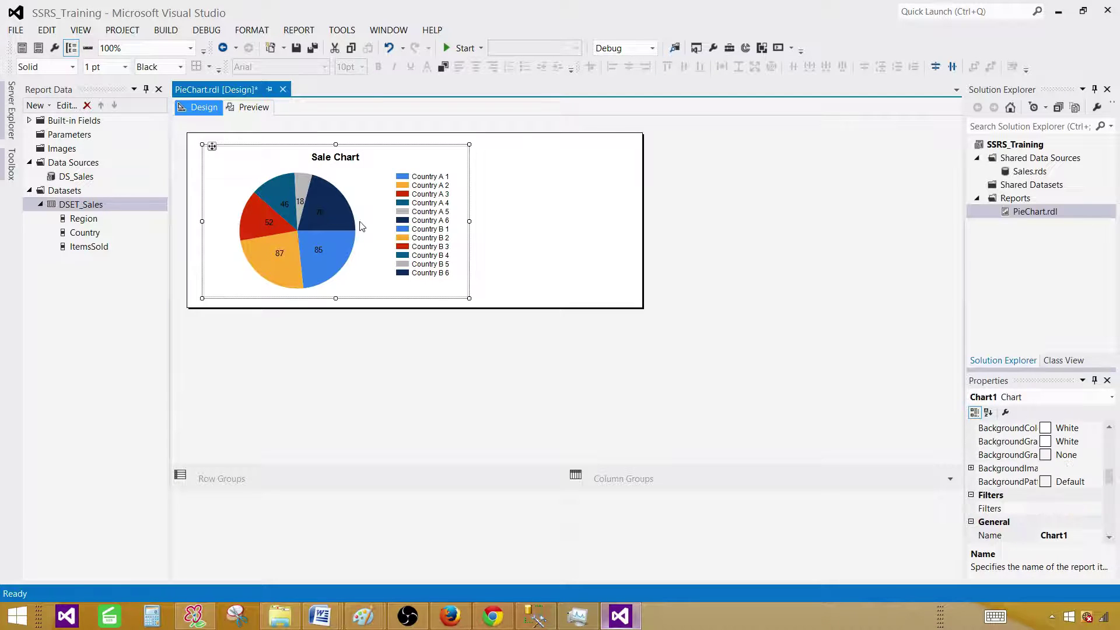
Change the ItemsSold pie series to the Exploded Pie chart type and preview the report
left_click(352, 224)
right_click(331, 212)
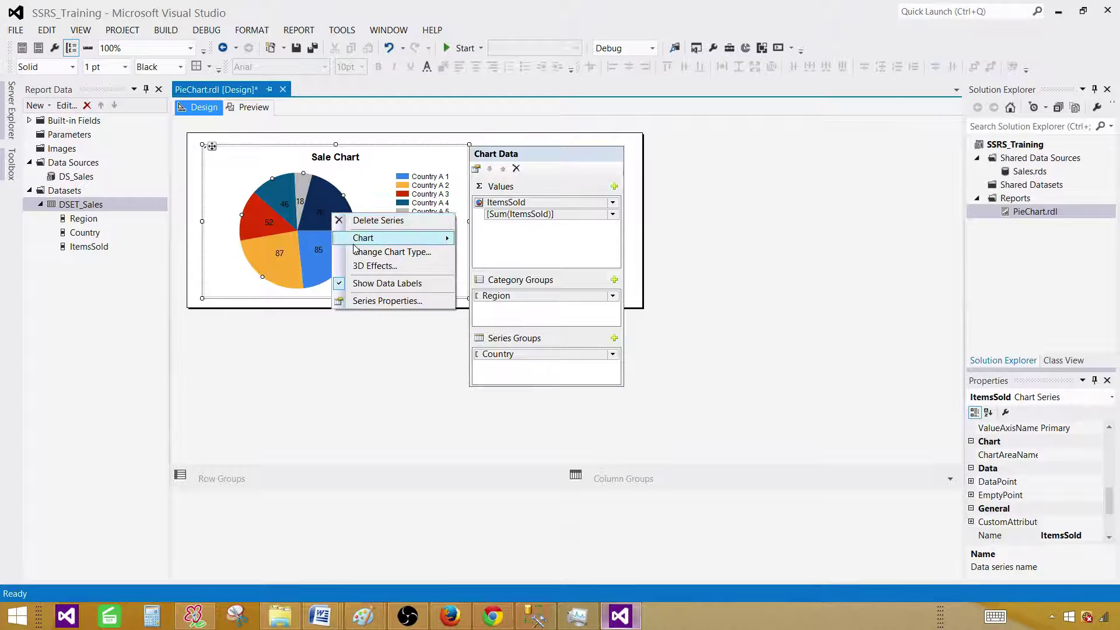
left_click(360, 252)
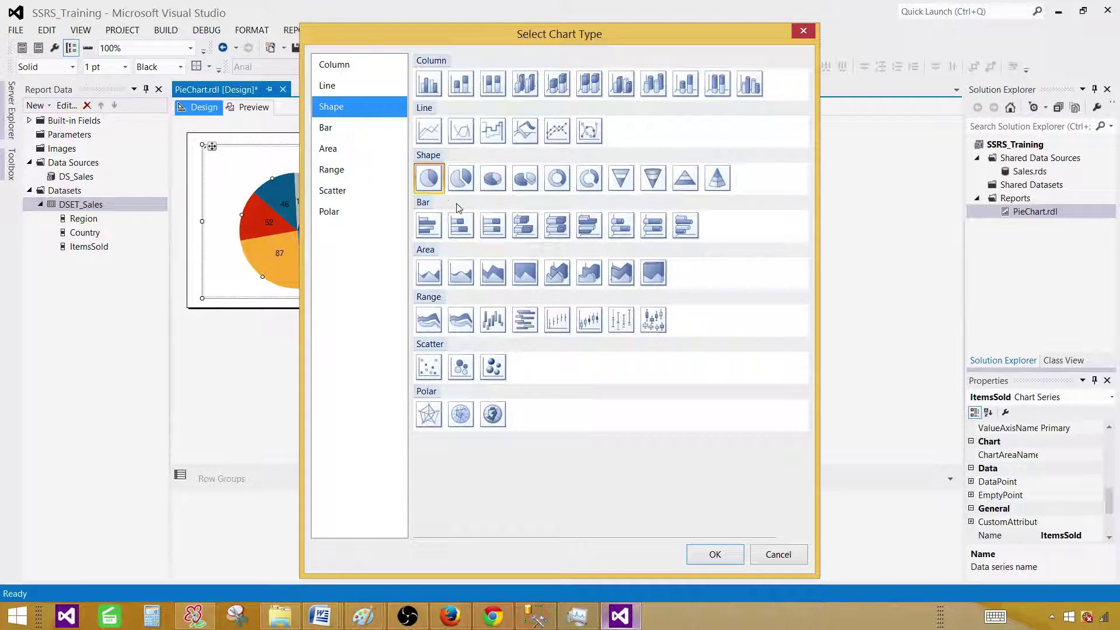
left_click(461, 180)
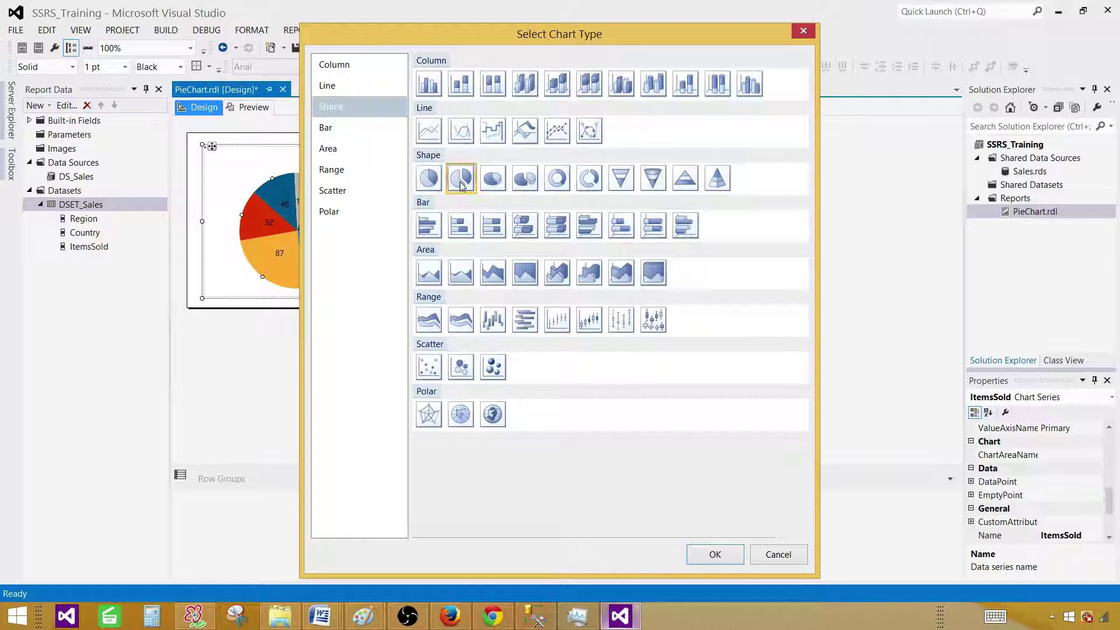
left_click(723, 553)
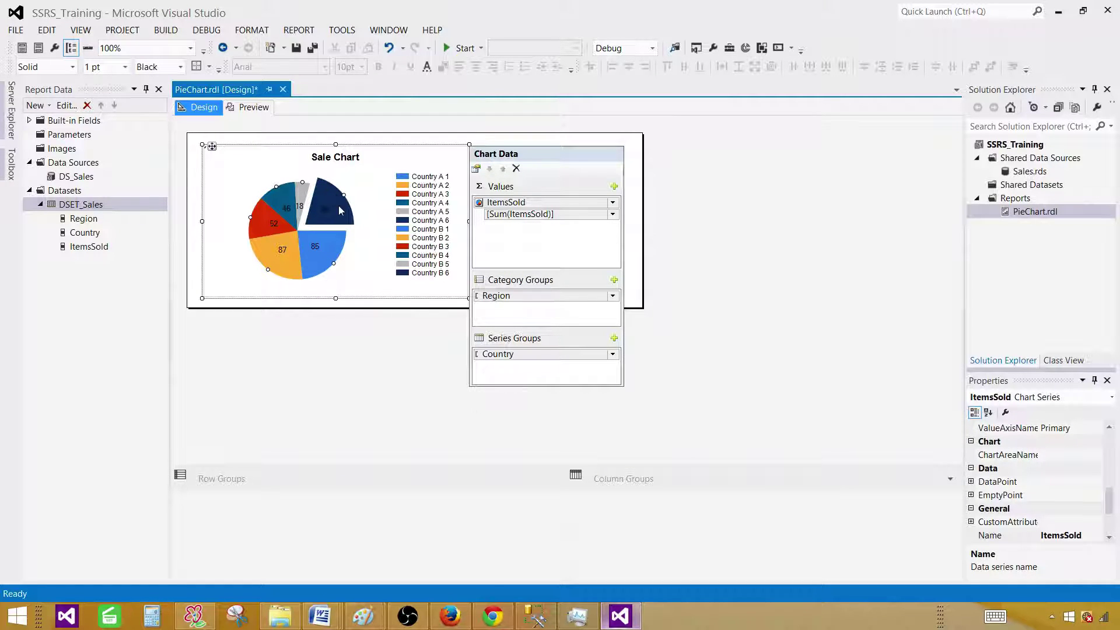
left_click(269, 111)
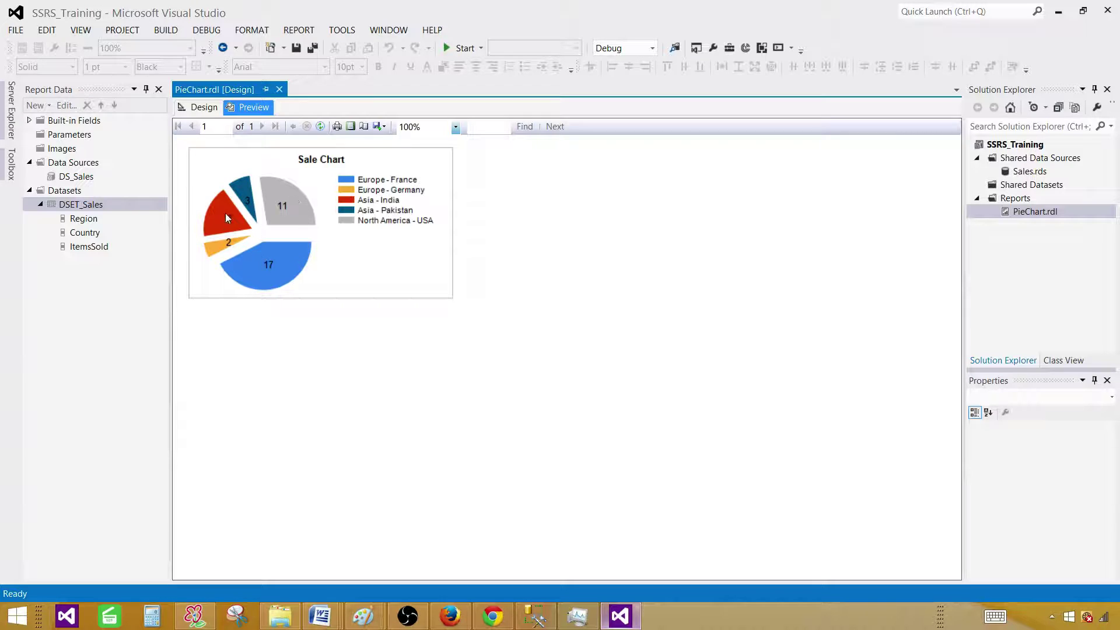
Back in Design, switch the pie series to the 3-D Pie type and preview the chart
left_click(213, 108)
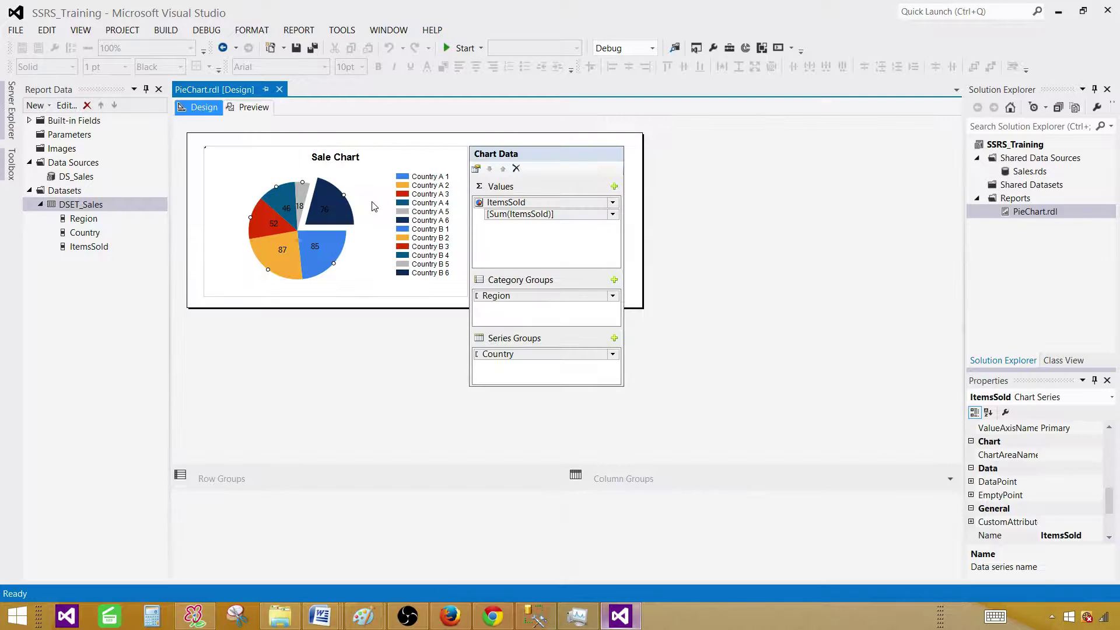
right_click(325, 203)
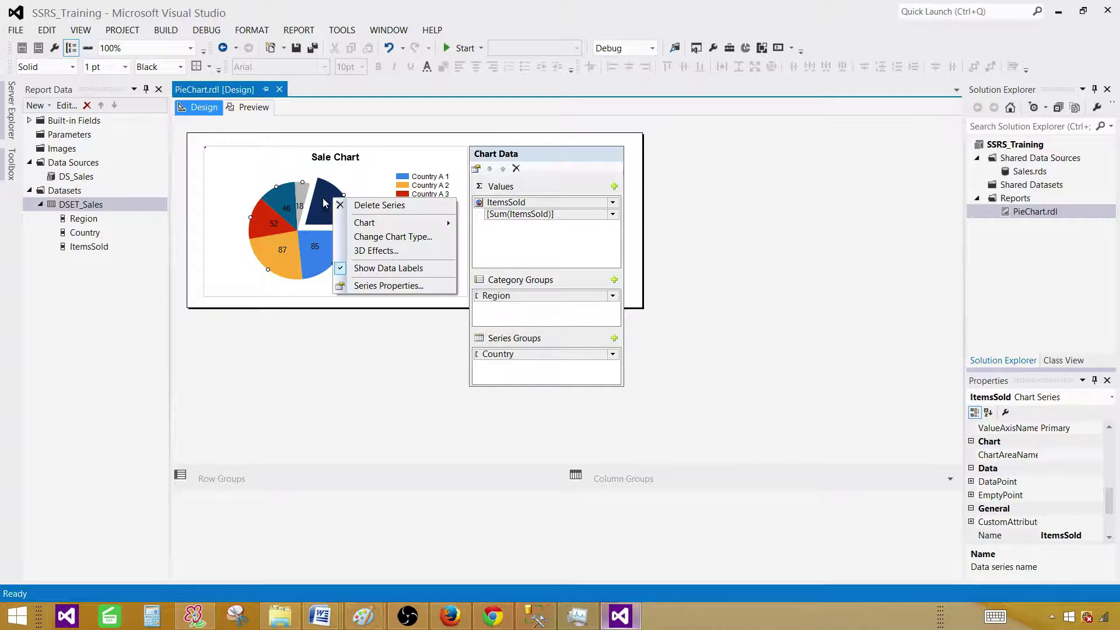
left_click(369, 239)
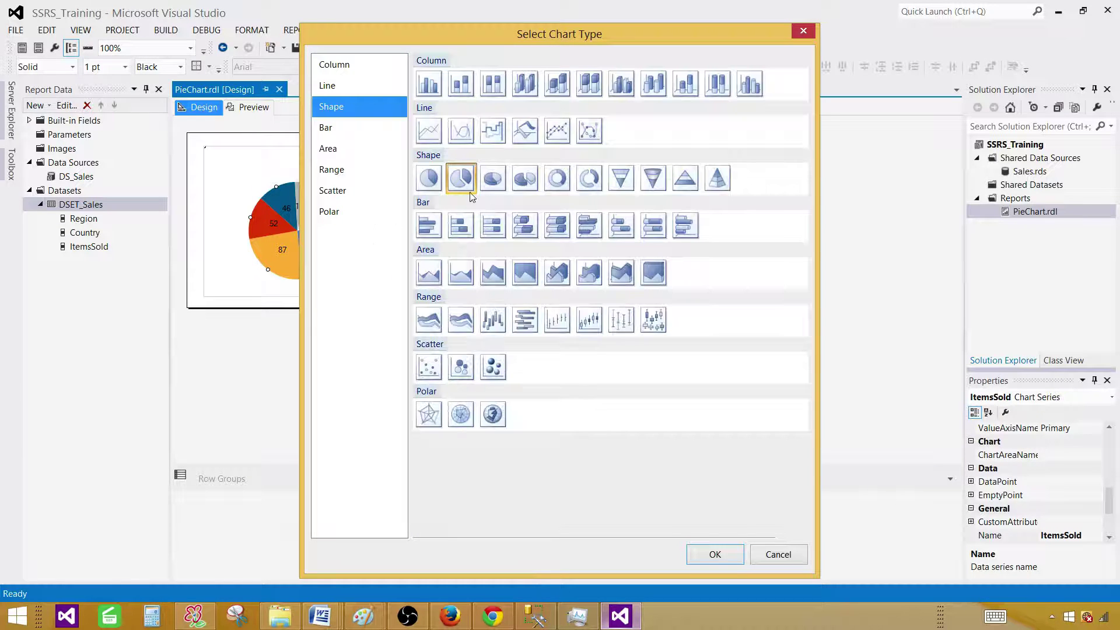
left_click(492, 181)
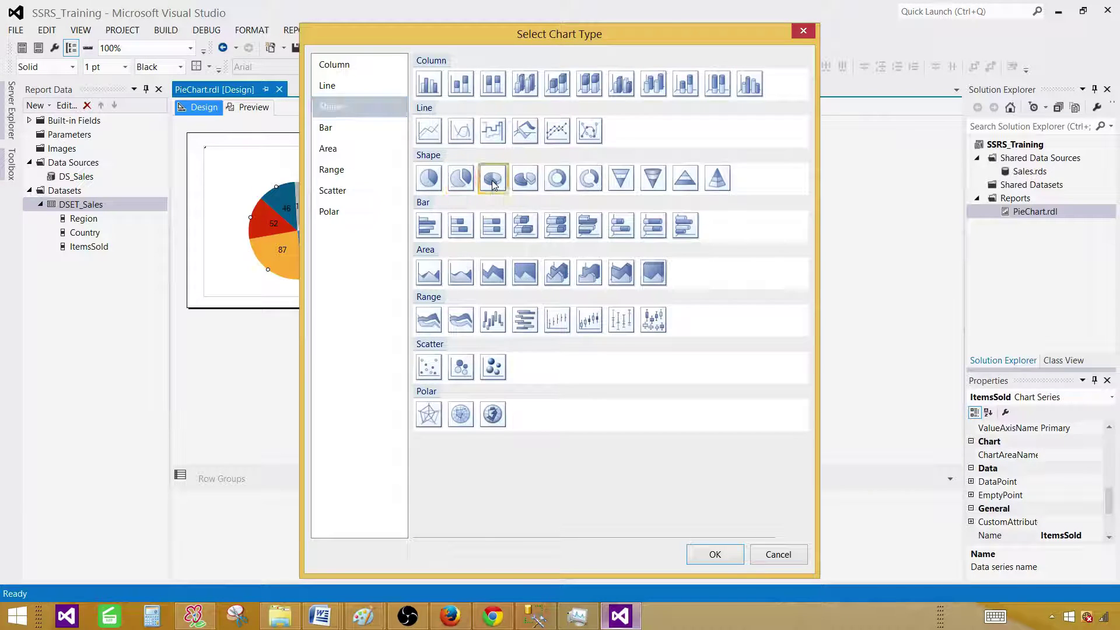
left_click(715, 555)
left_click(245, 109)
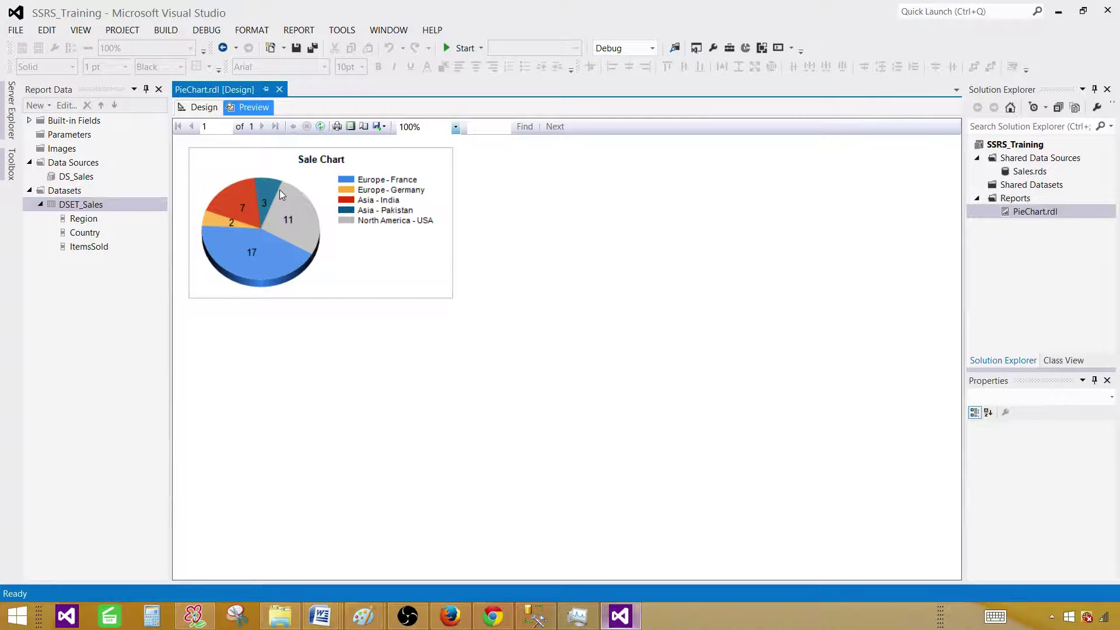
Change the ItemsSold series to the 3-D Exploded Pie type and preview the report
left_click(208, 108)
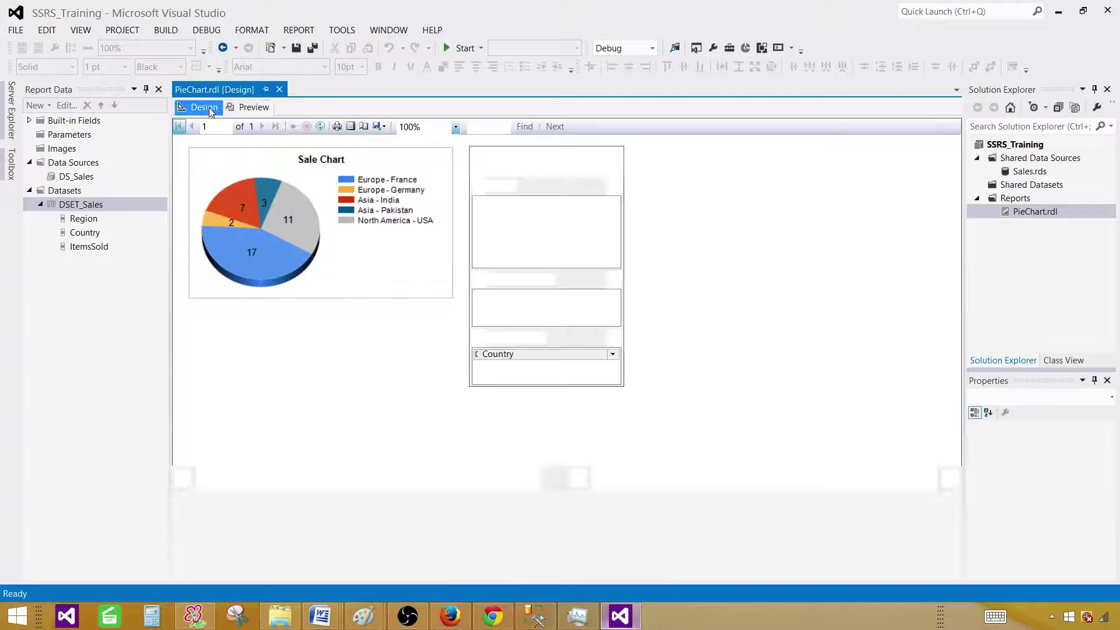
right_click(314, 204)
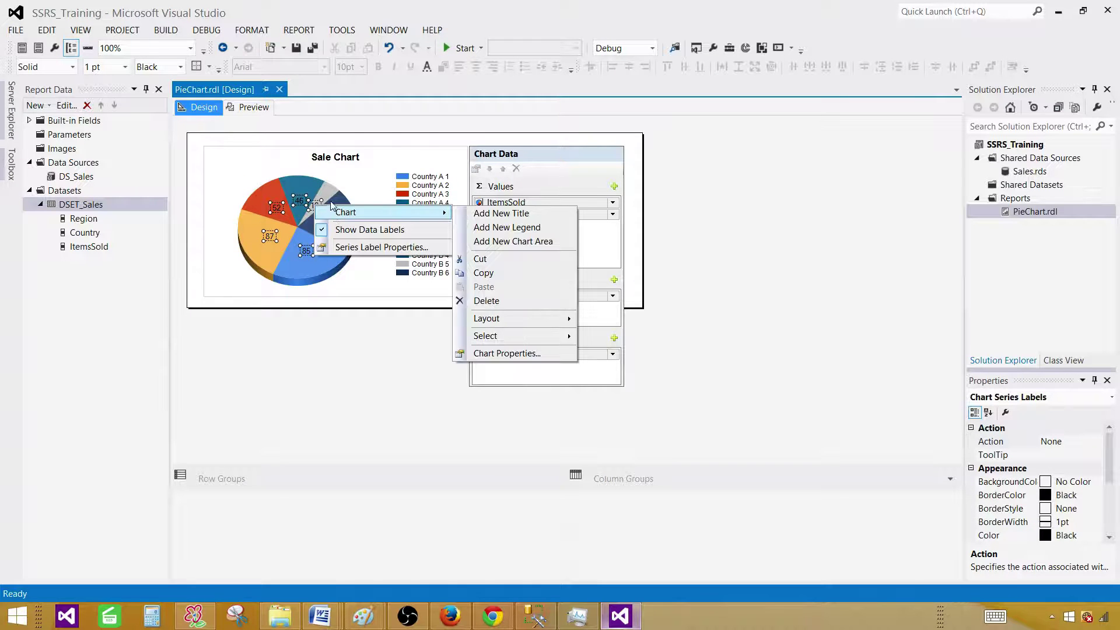
left_click(331, 205)
left_click(344, 207)
right_click(343, 208)
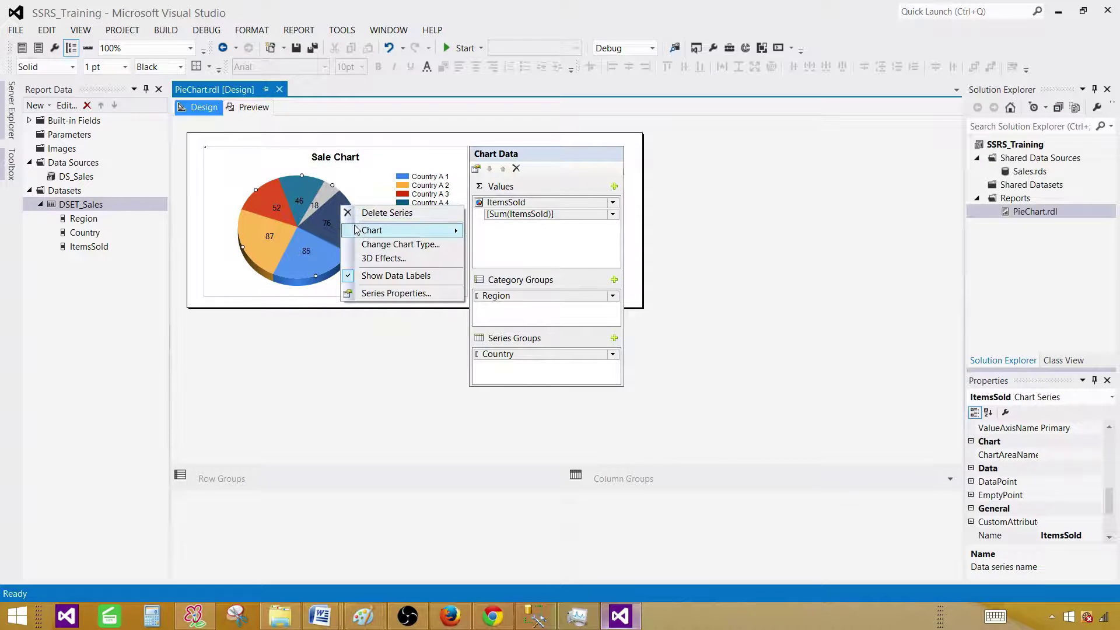
left_click(374, 244)
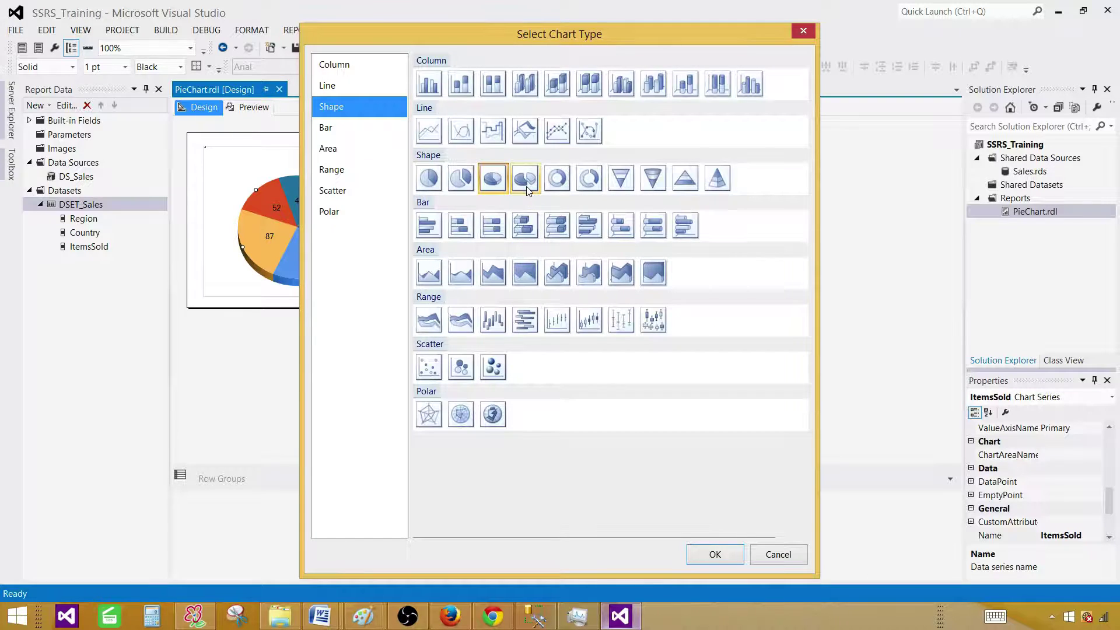
left_click(524, 178)
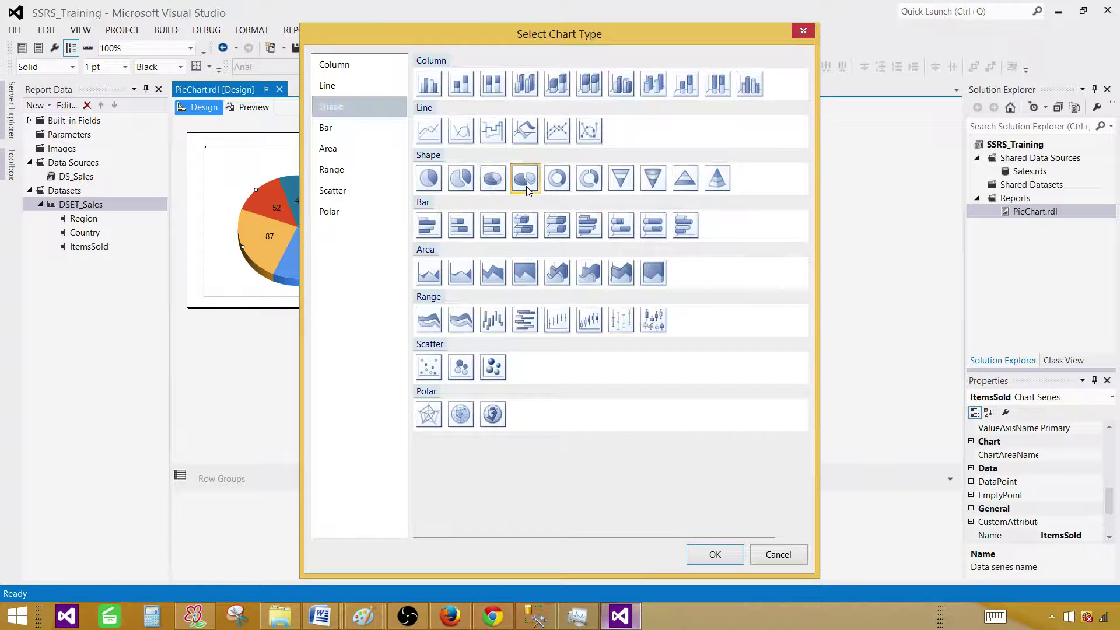
left_click(702, 555)
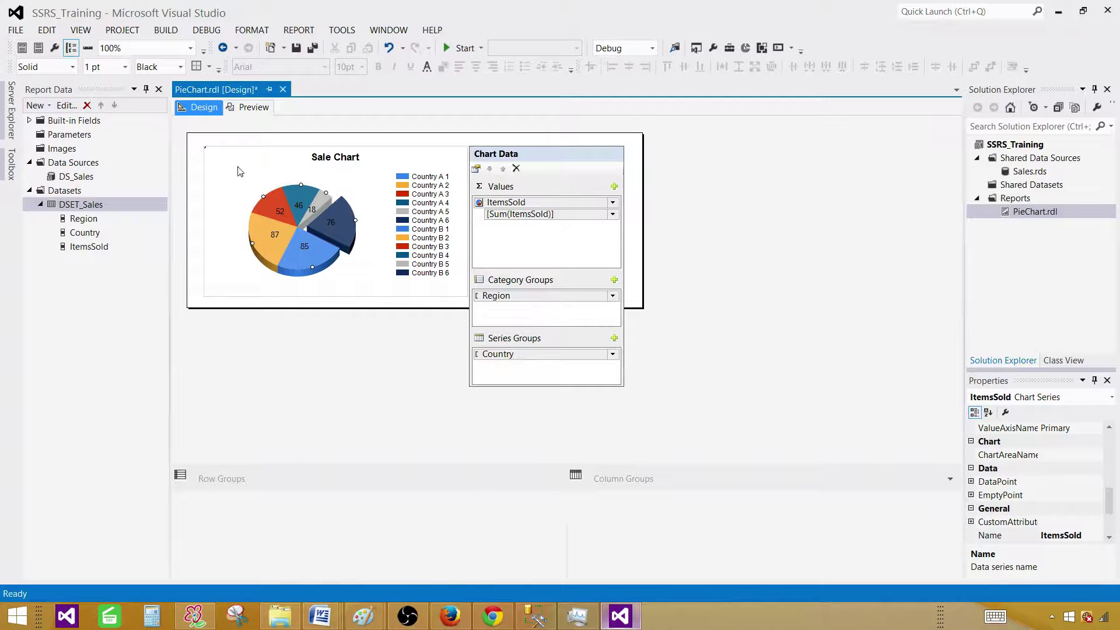
left_click(249, 107)
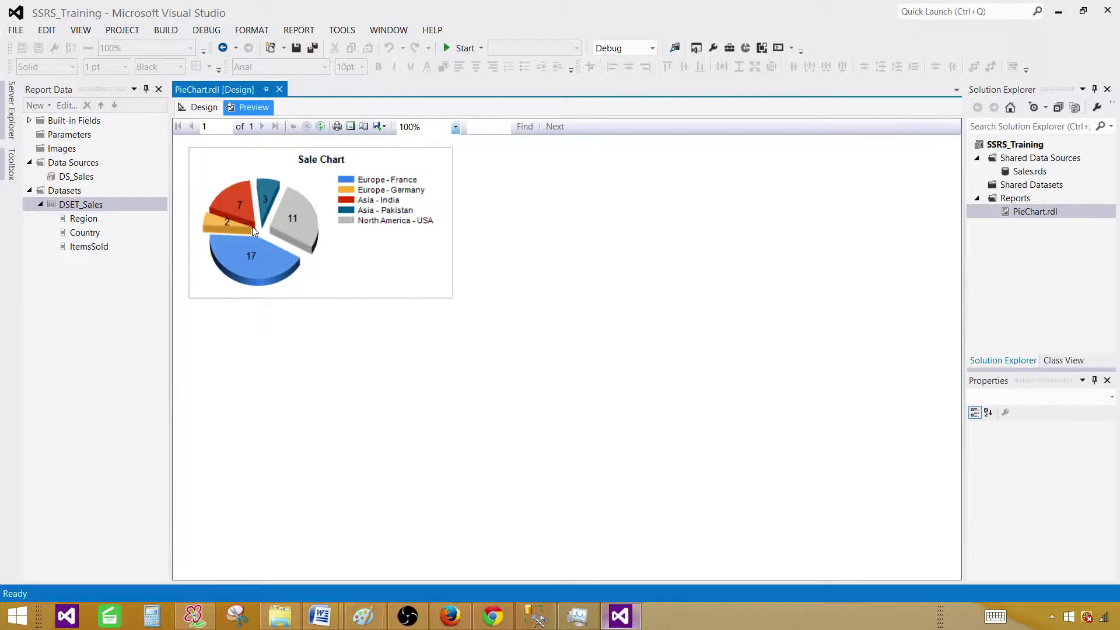
Switch the pie series to the Doughnut shape type and preview the Sale Chart report
left_click(202, 107)
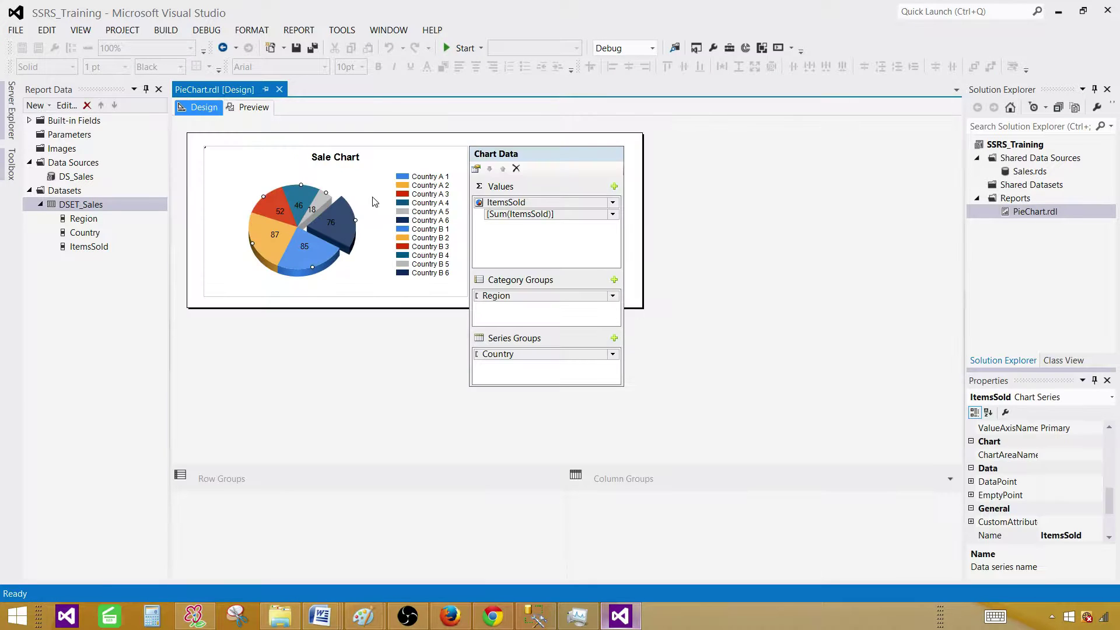
right_click(321, 203)
left_click(367, 247)
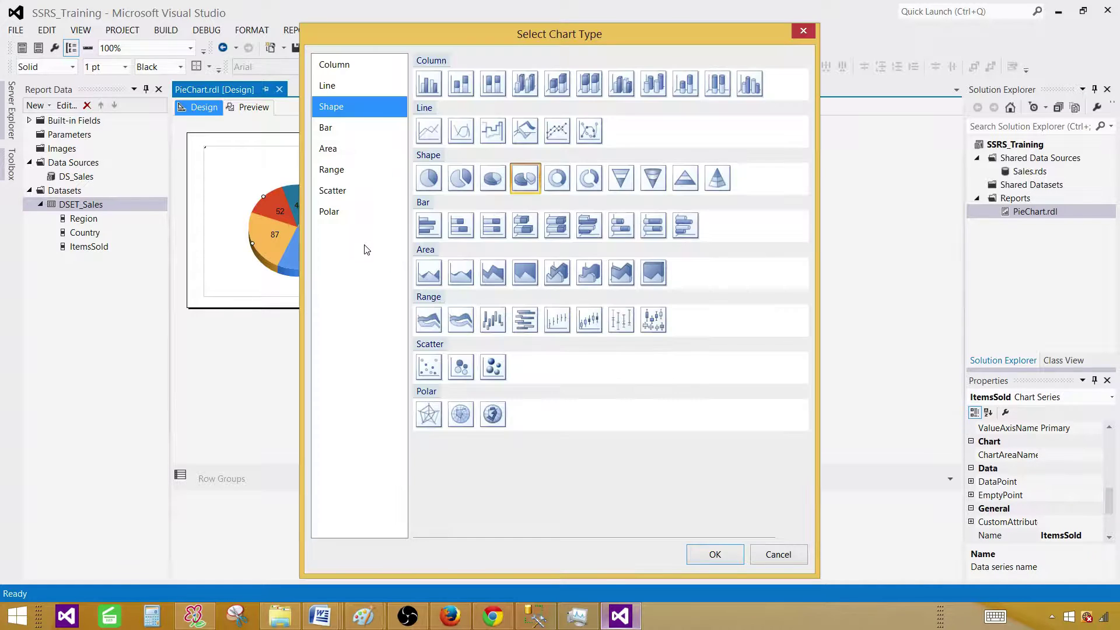
left_click(563, 183)
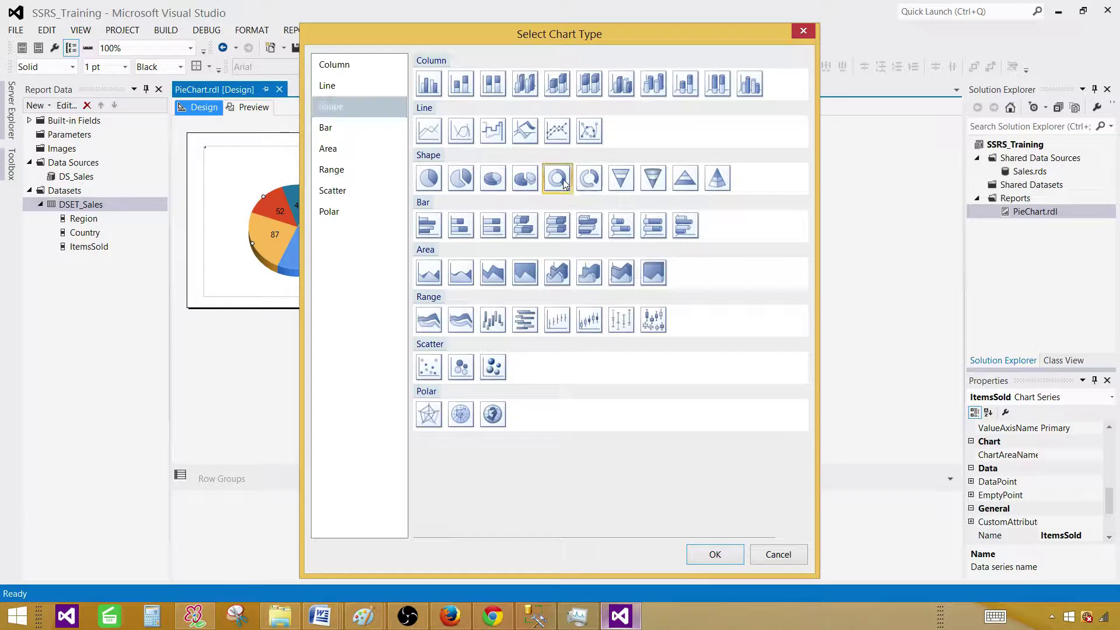
left_click(717, 555)
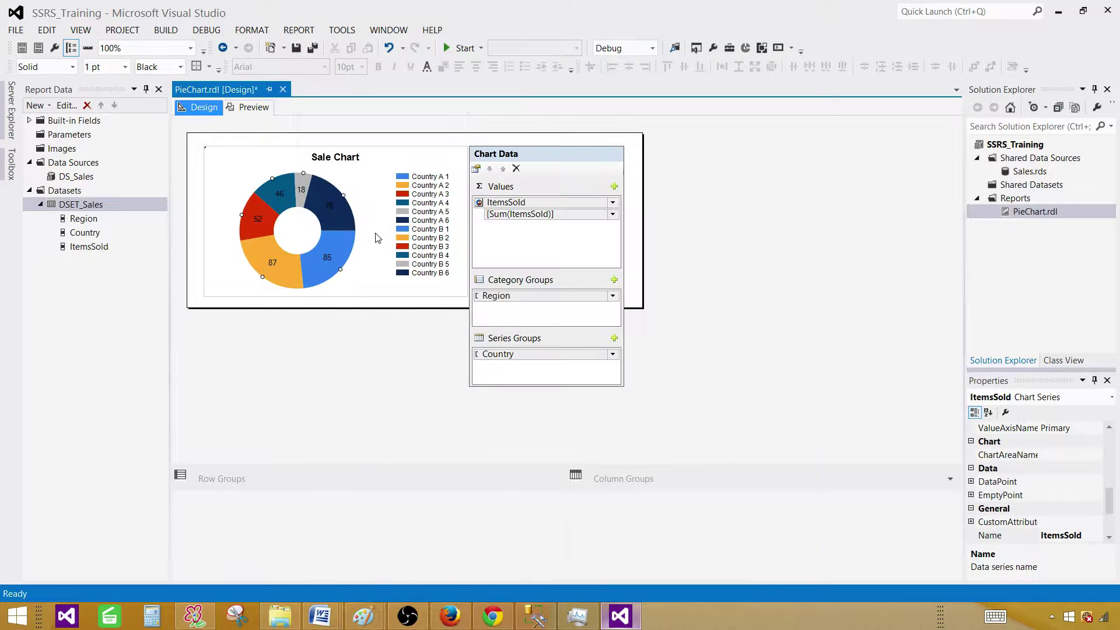
left_click(251, 106)
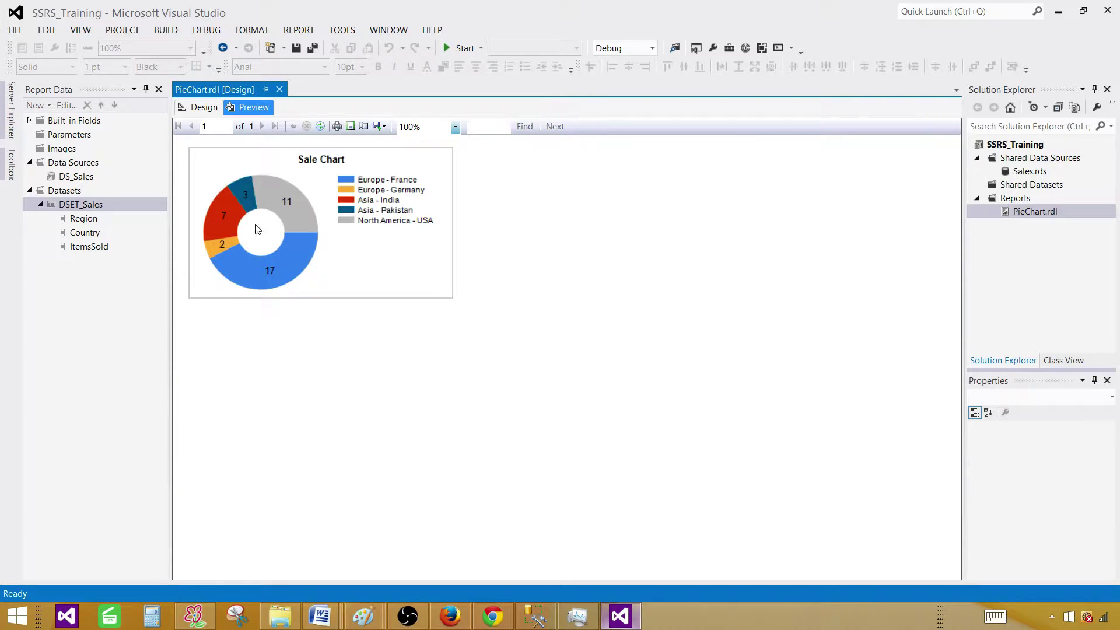
Change the doughnut series to the Exploded Doughnut type and preview the labelled chart
left_click(203, 107)
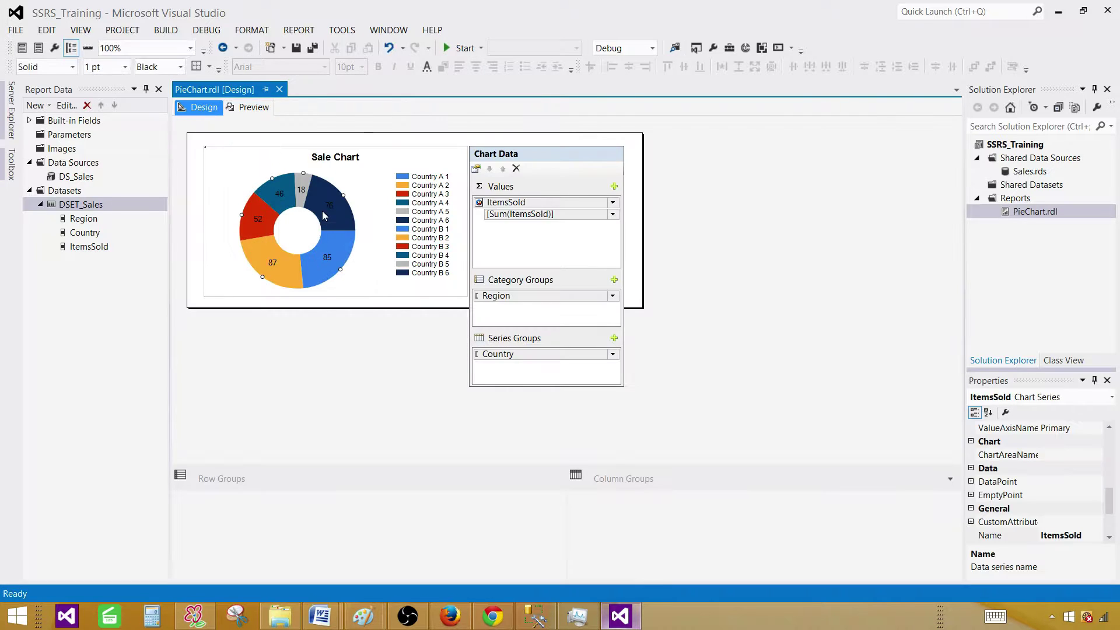
right_click(323, 205)
left_click(327, 185)
left_click(327, 187)
right_click(331, 193)
left_click(369, 230)
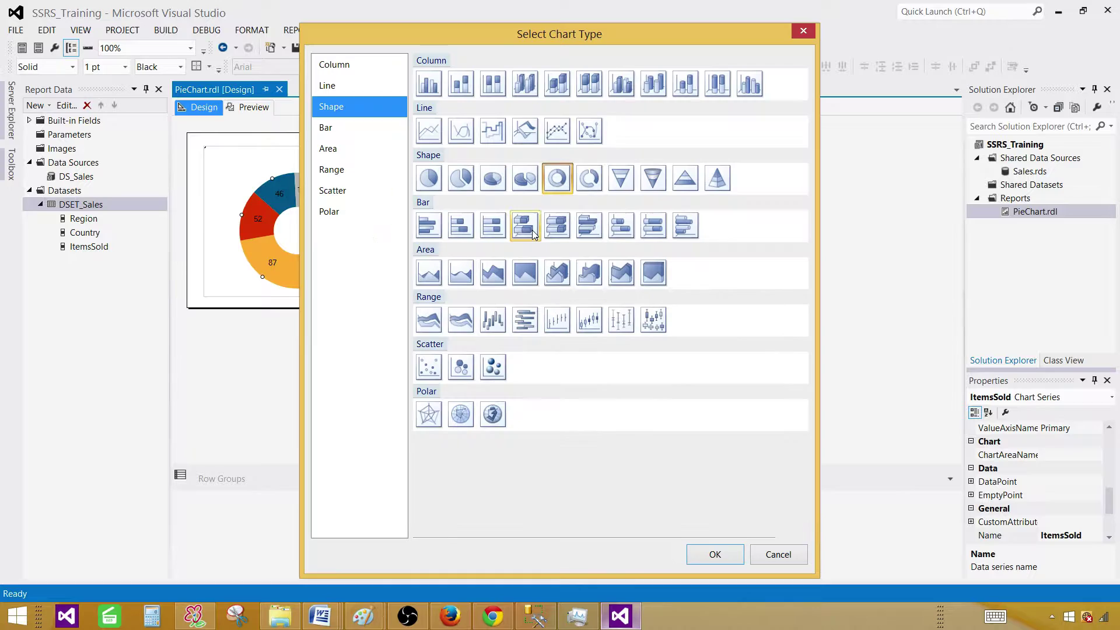
left_click(589, 178)
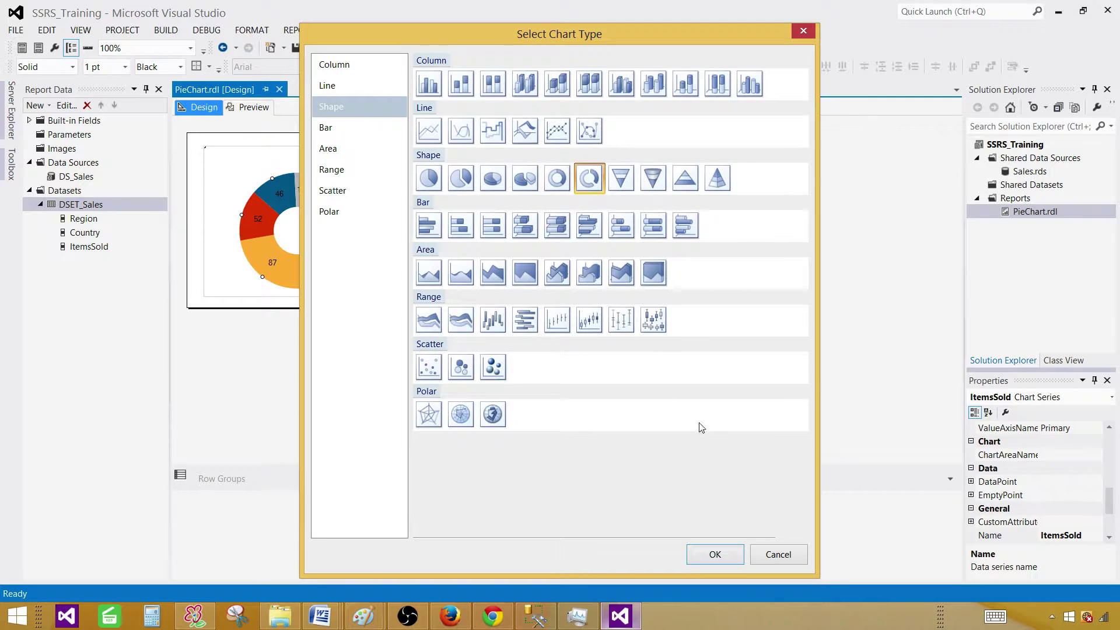
left_click(711, 553)
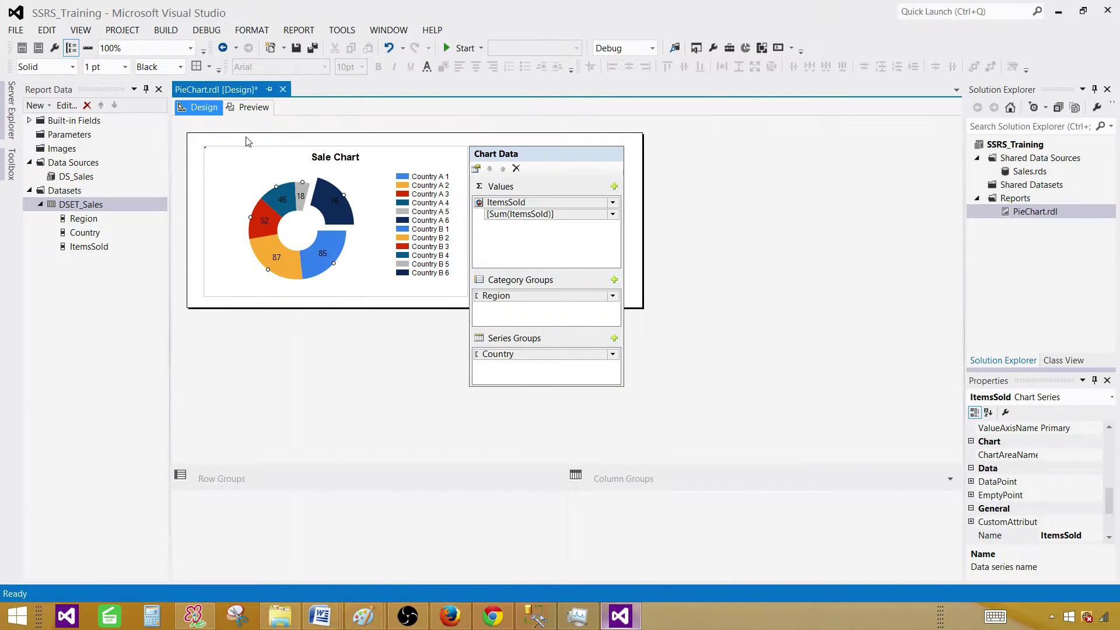
left_click(245, 107)
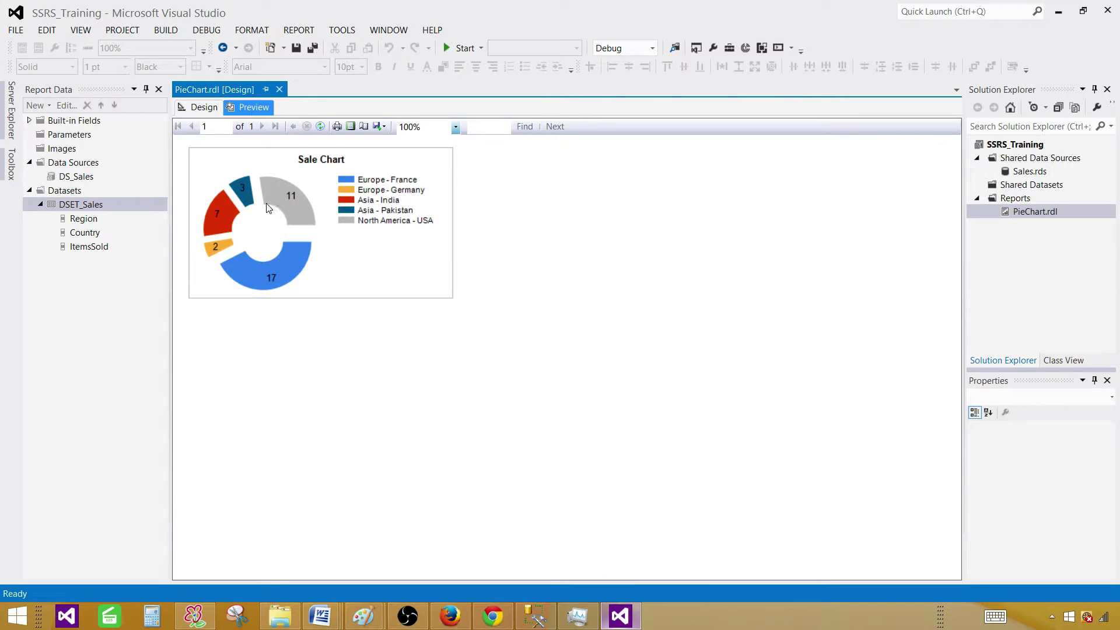